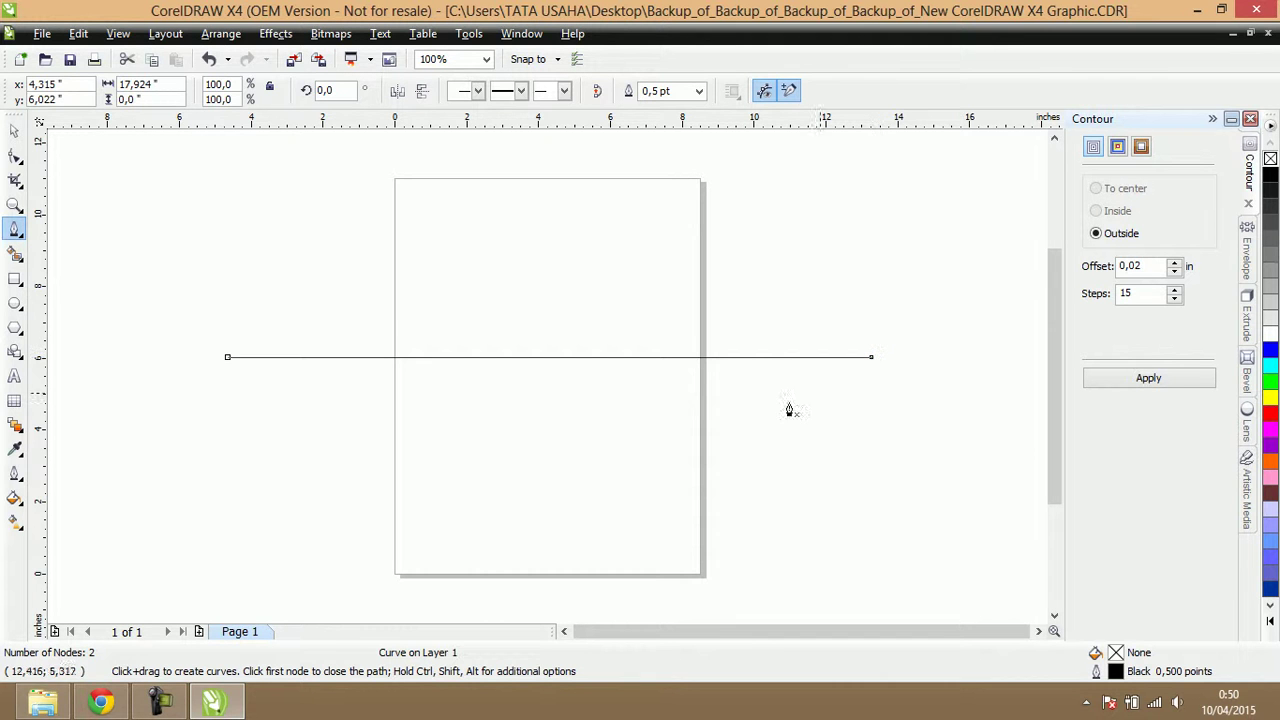
# - Convert the horizontal line to a curve and pull its end handles up on one side and down on the other into an S-shape
pyautogui.click(15, 157)
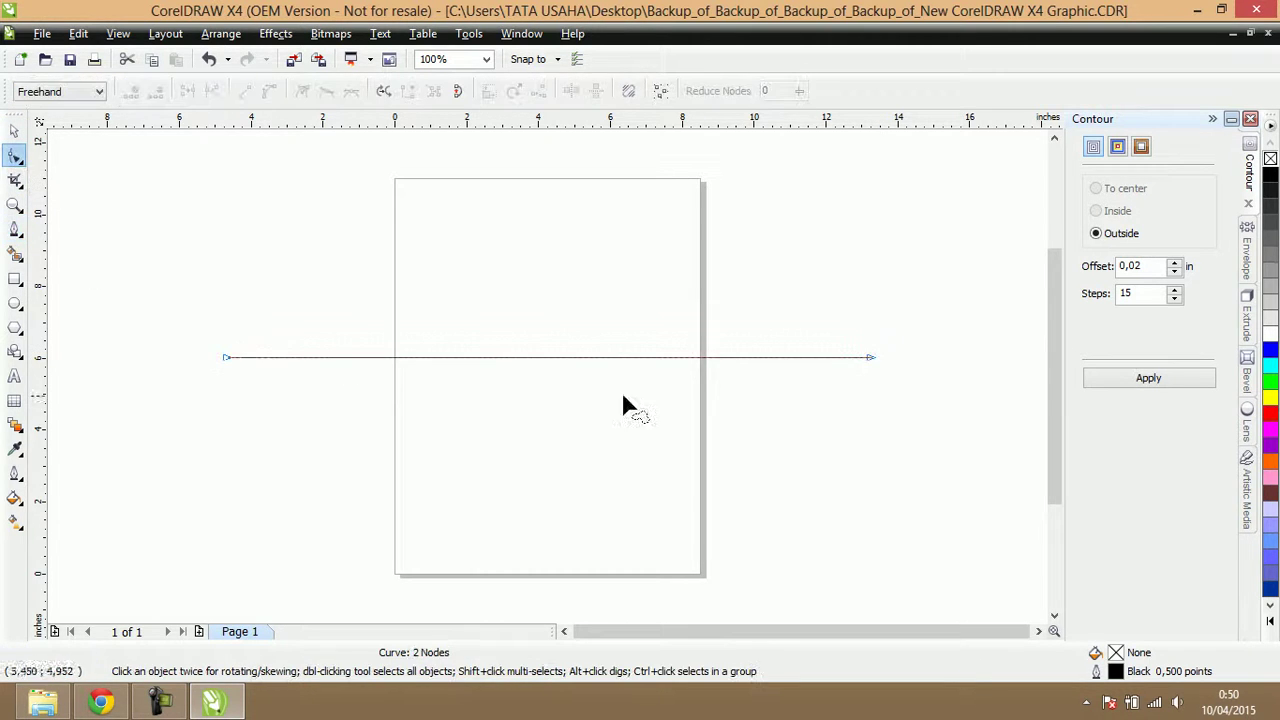
pyautogui.click(542, 357)
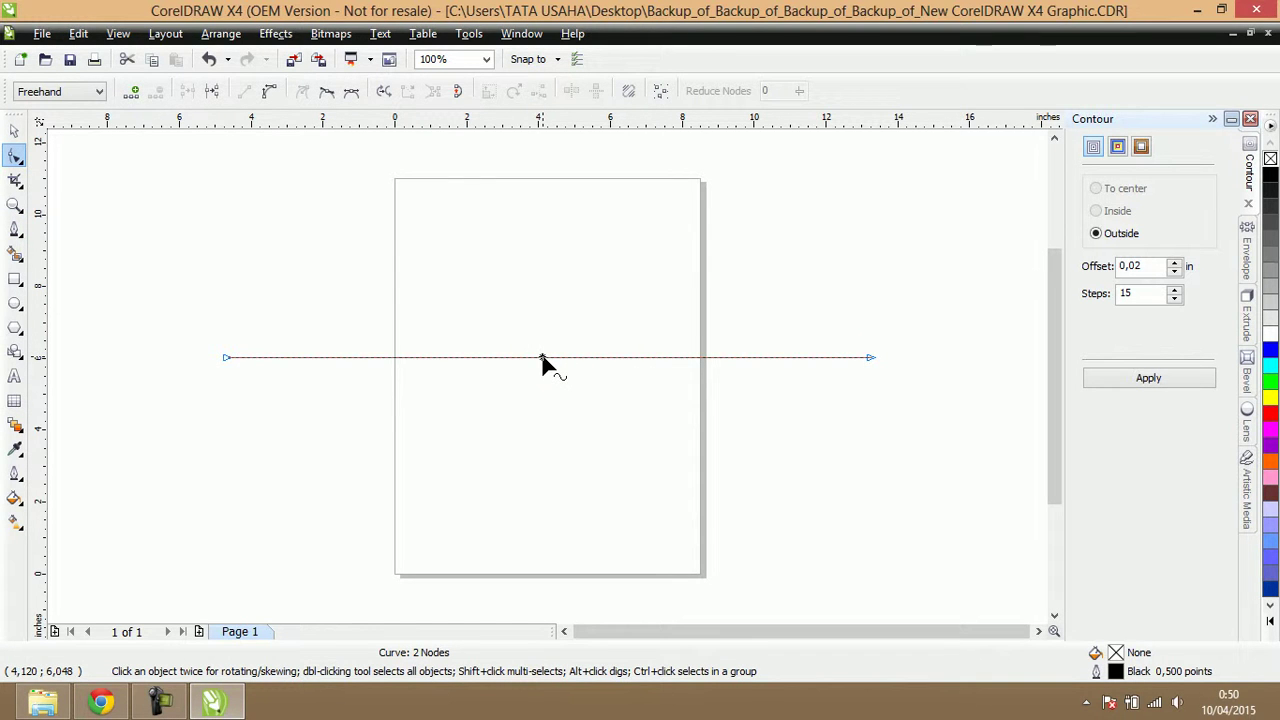
pyautogui.click(378, 357)
pyautogui.click(269, 91)
pyautogui.moveTo(442, 358); pyautogui.dragTo(245, 170)
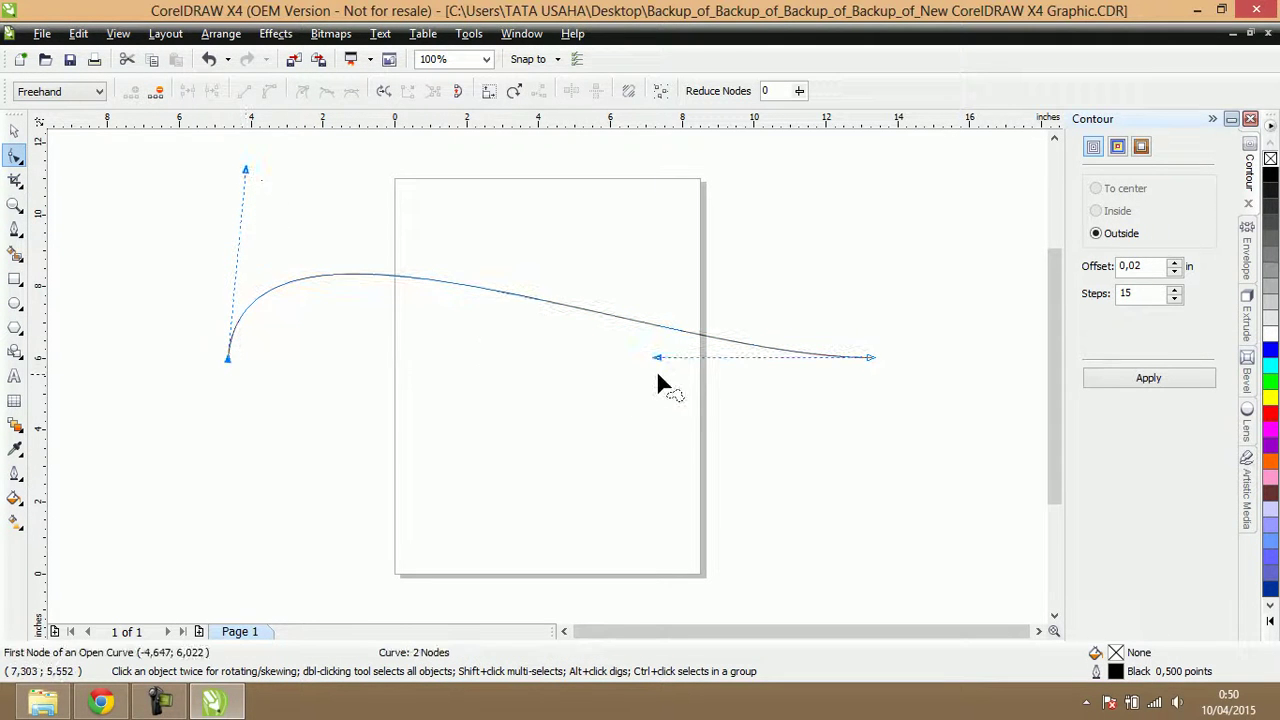
pyautogui.moveTo(656, 358); pyautogui.dragTo(837, 563)
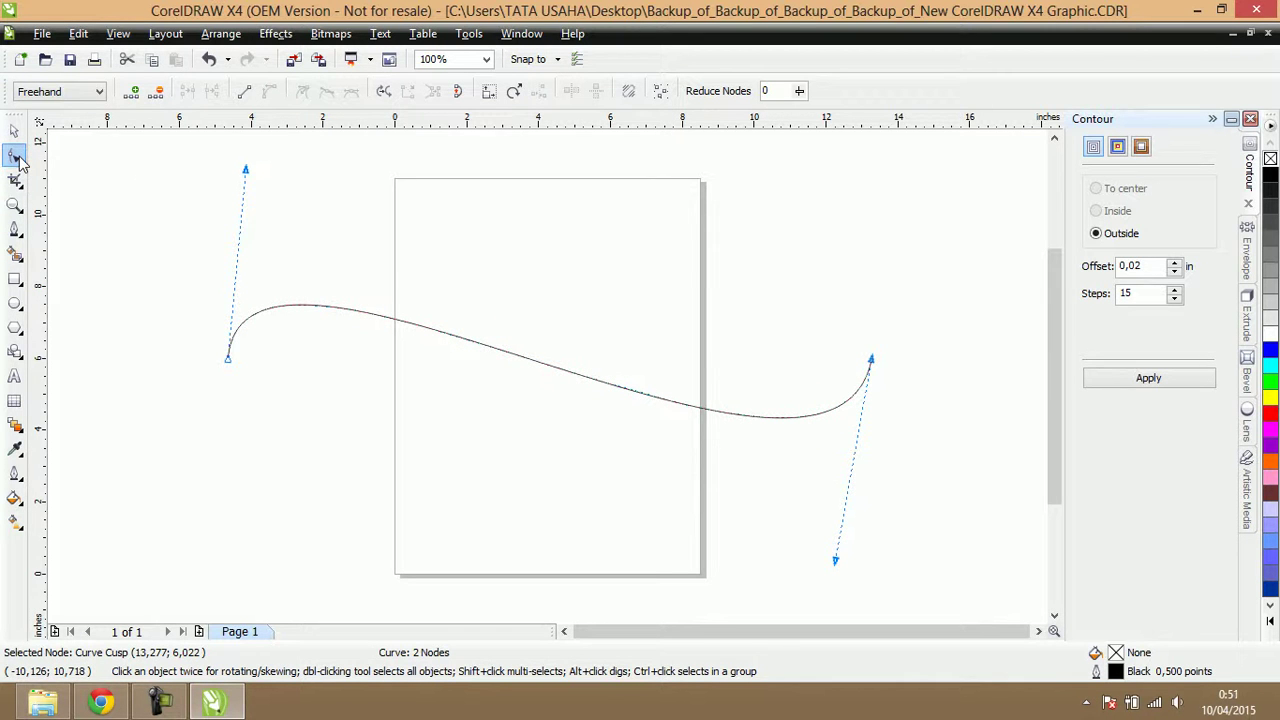
pyautogui.press('space')
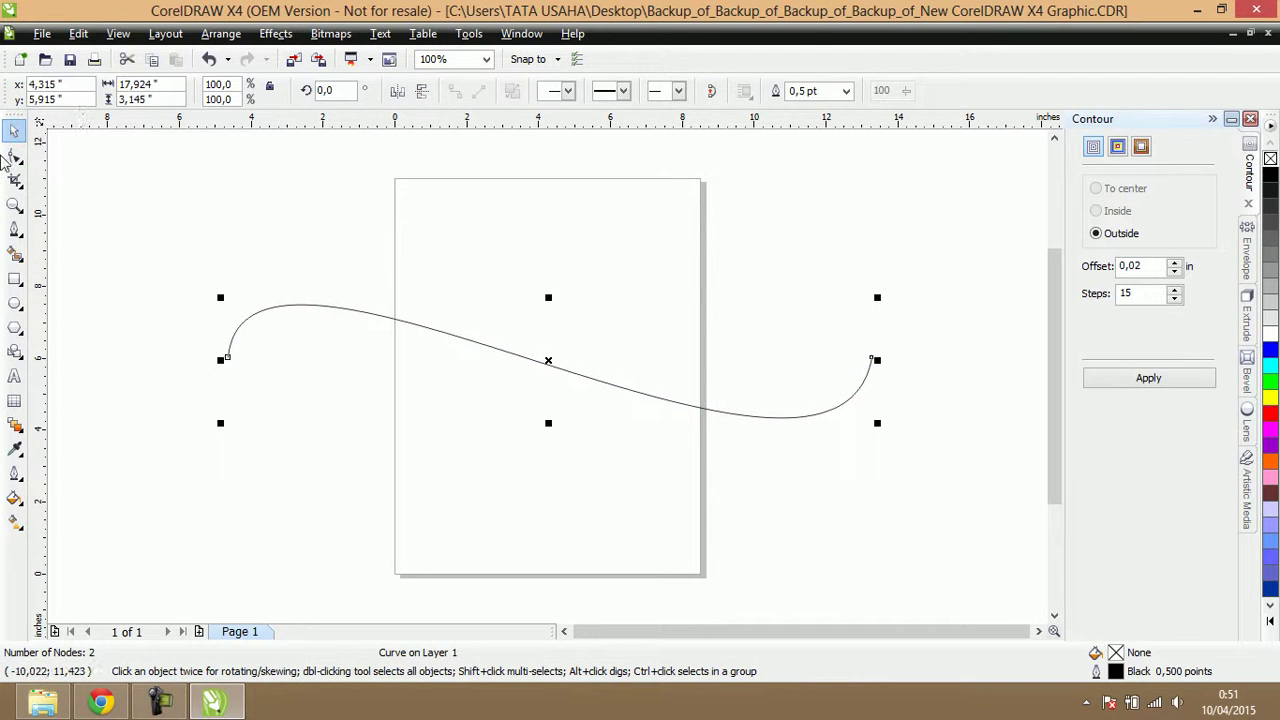
# - Add two nodes along the curve and adjust their handles to form a multi-bend wave
pyautogui.click(15, 157)
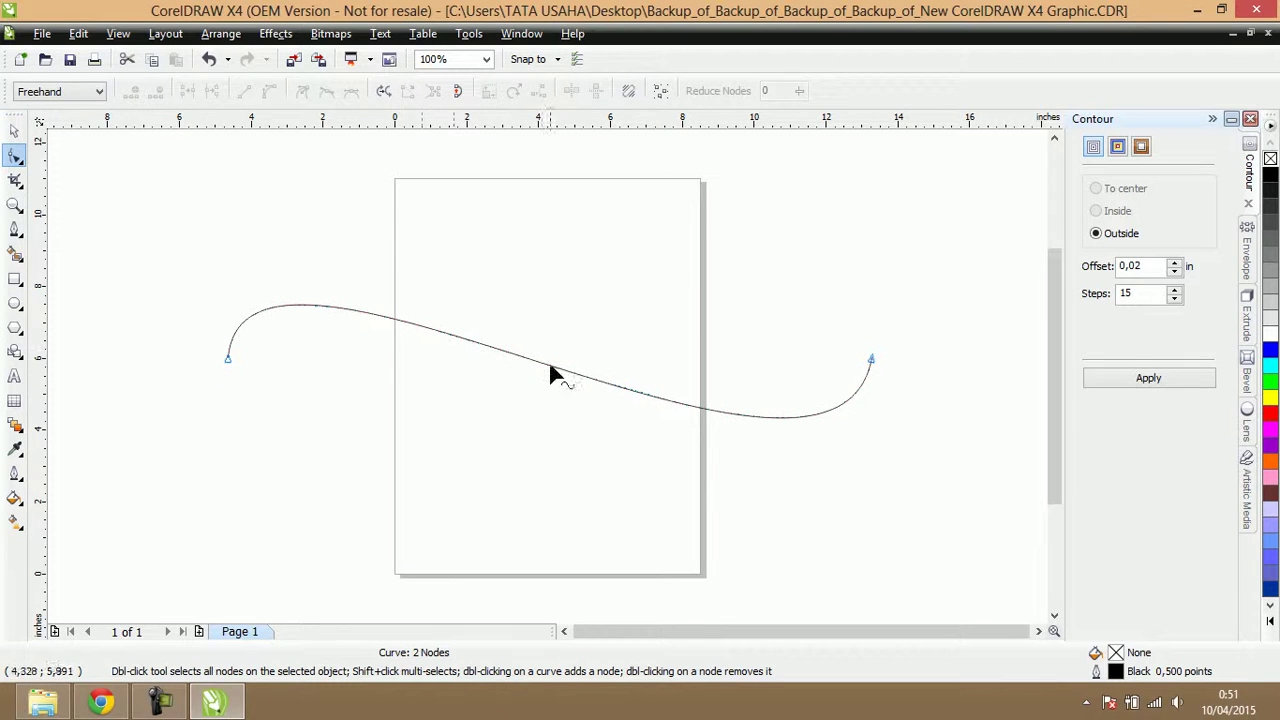
pyautogui.doubleClick(400, 323)
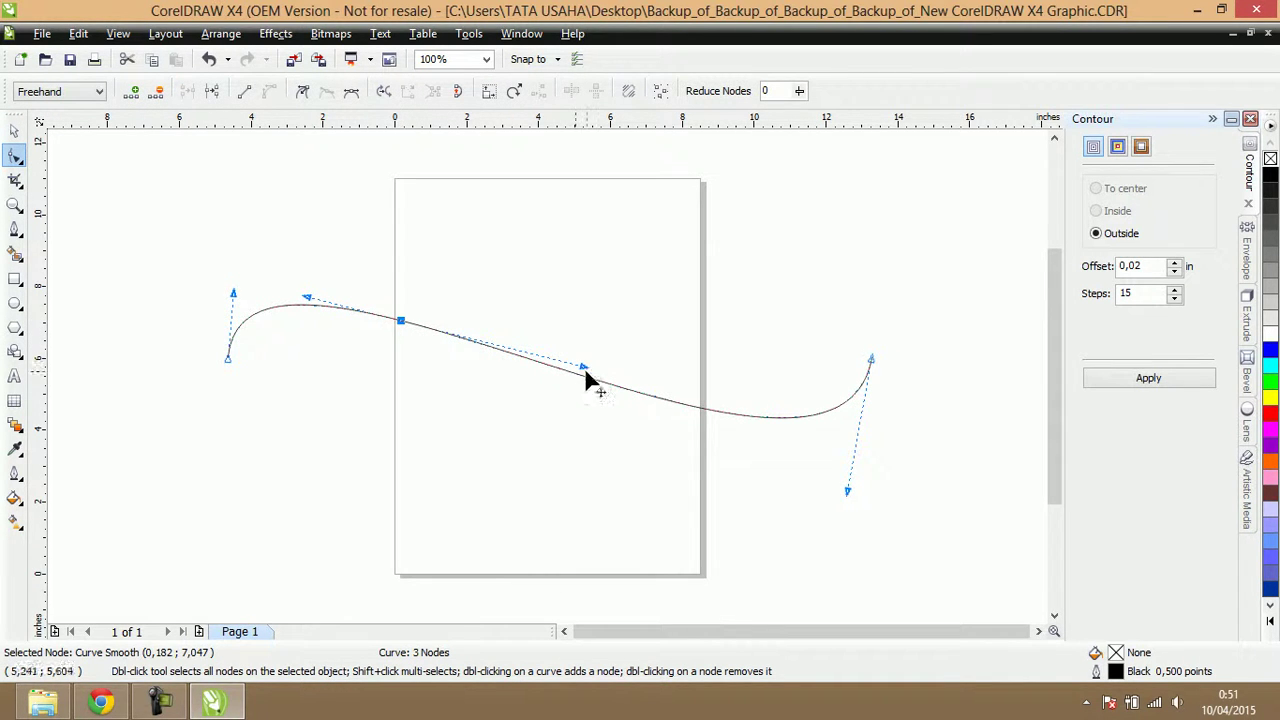
pyautogui.moveTo(587, 368); pyautogui.dragTo(471, 433)
pyautogui.doubleClick(739, 428)
pyautogui.moveTo(617, 440); pyautogui.dragTo(688, 508)
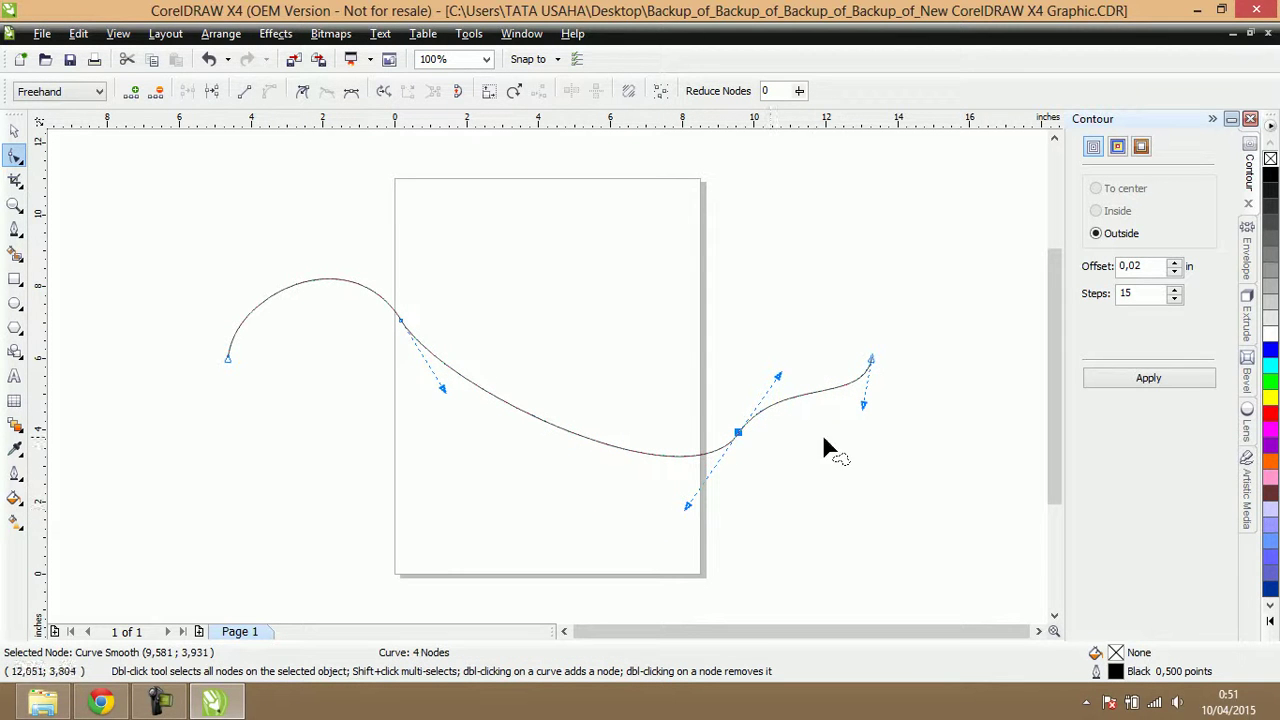
pyautogui.click(401, 321)
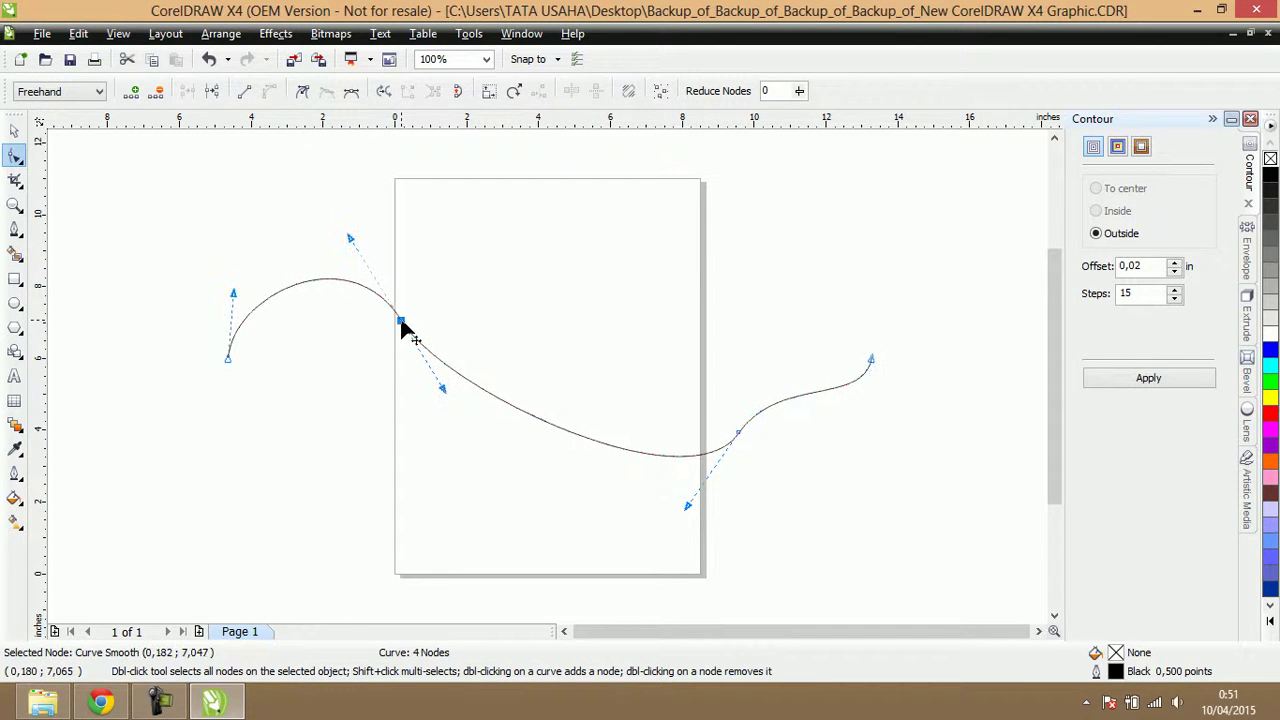
pyautogui.moveTo(351, 243); pyautogui.dragTo(340, 388)
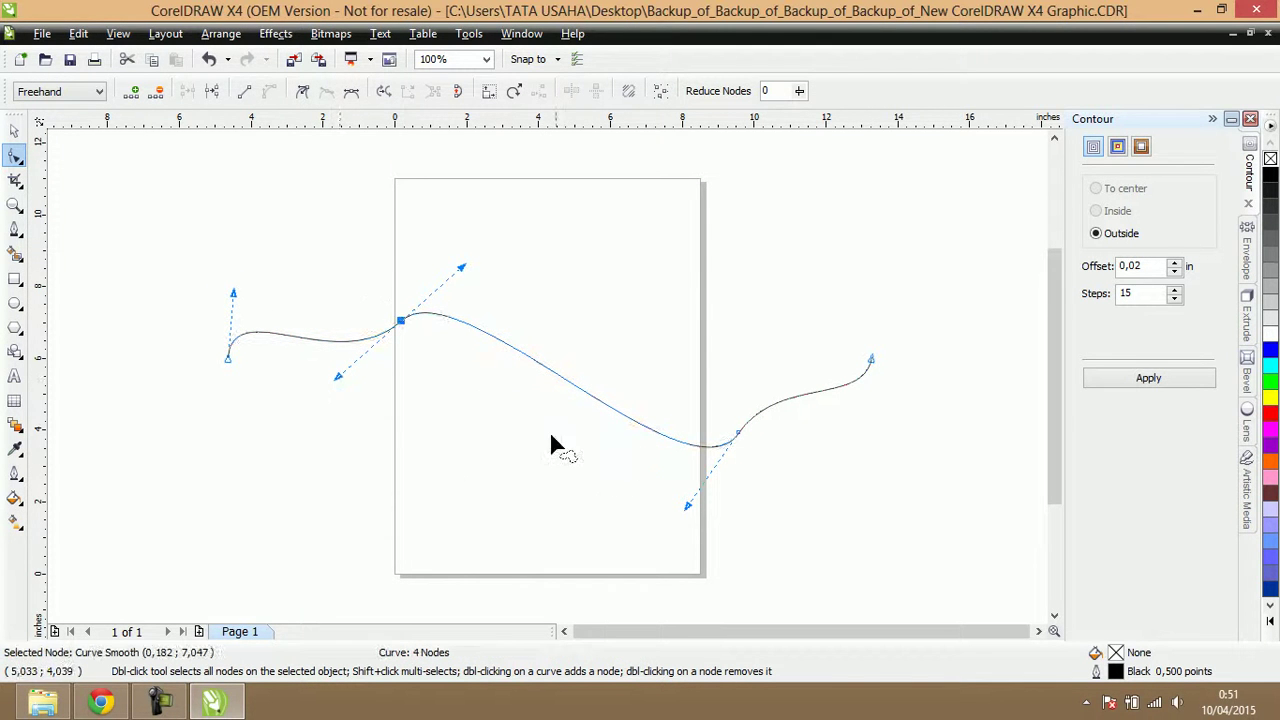
# - Duplicate the wavy curve and place the copy about 3.9 inches below the original
pyautogui.click(14, 131)
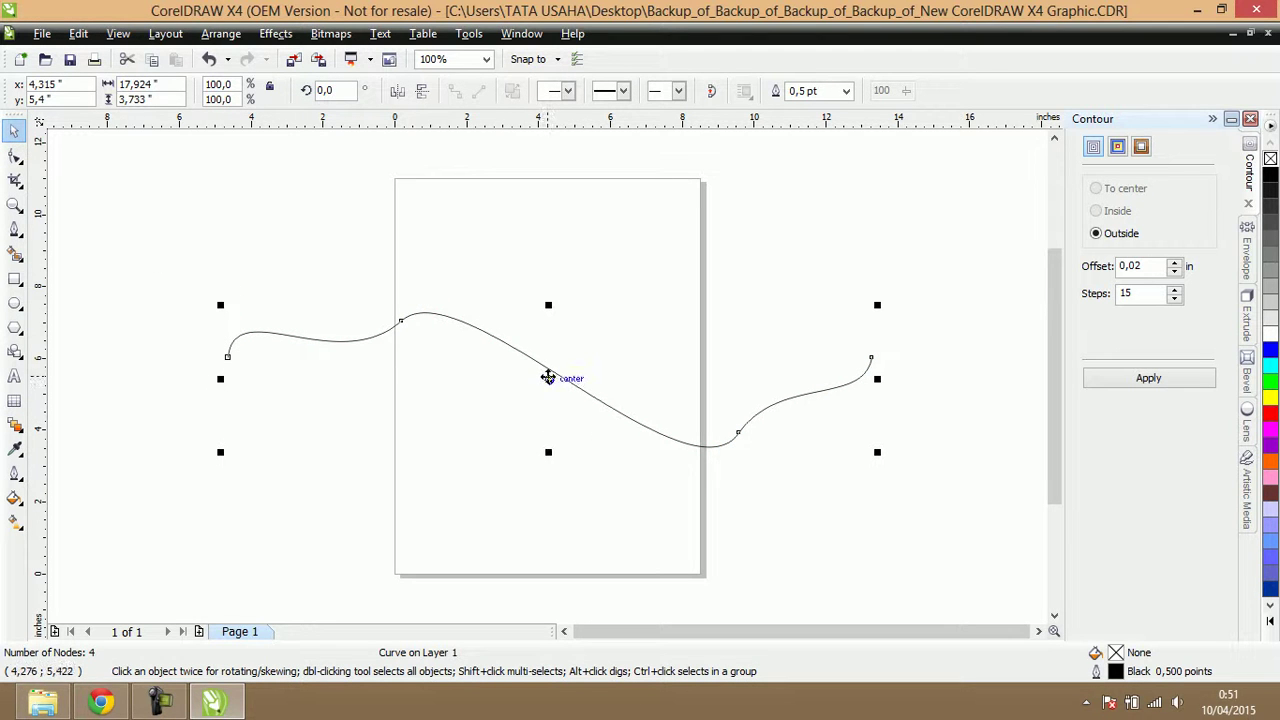
pyautogui.rightClick(548, 378)
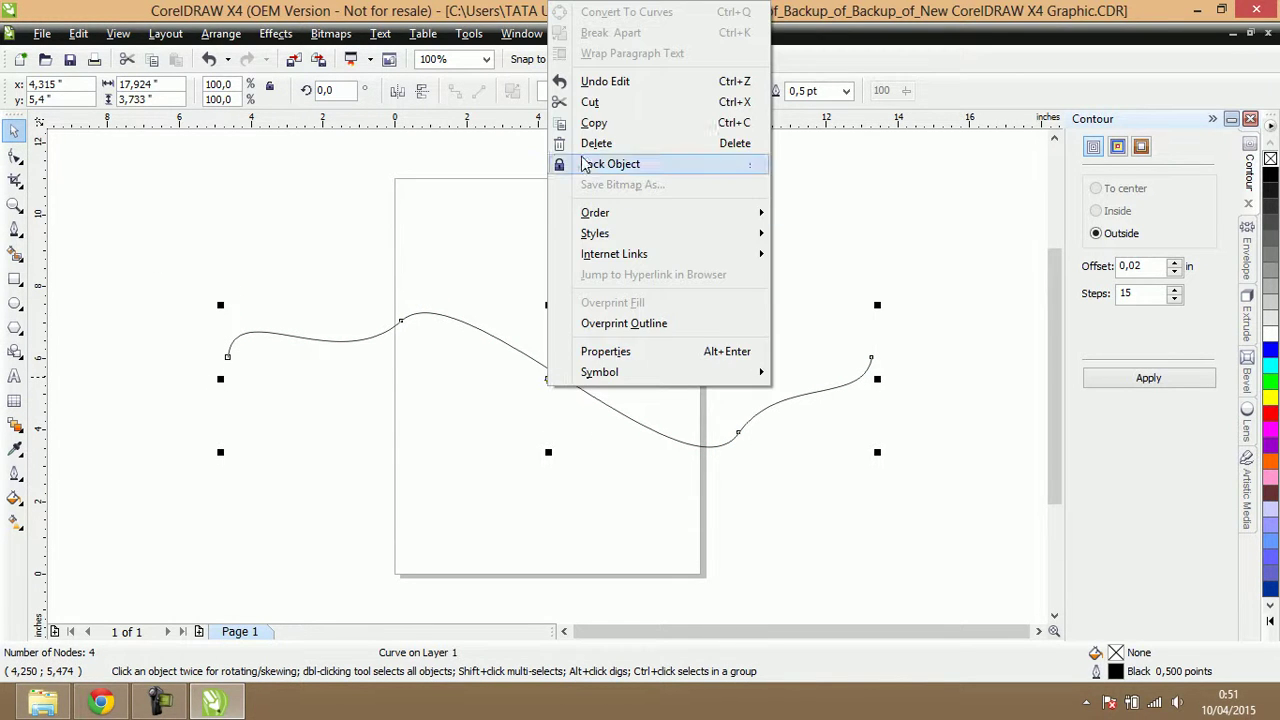
pyautogui.click(590, 124)
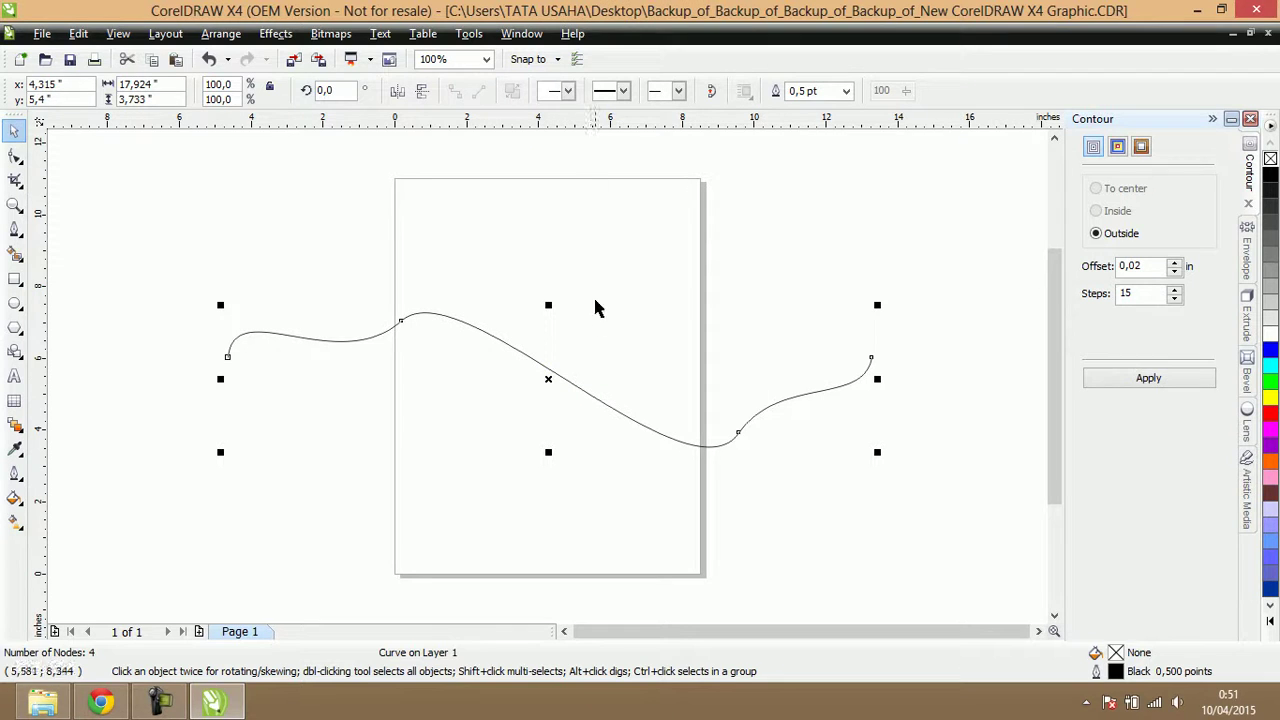
pyautogui.rightClick(620, 332)
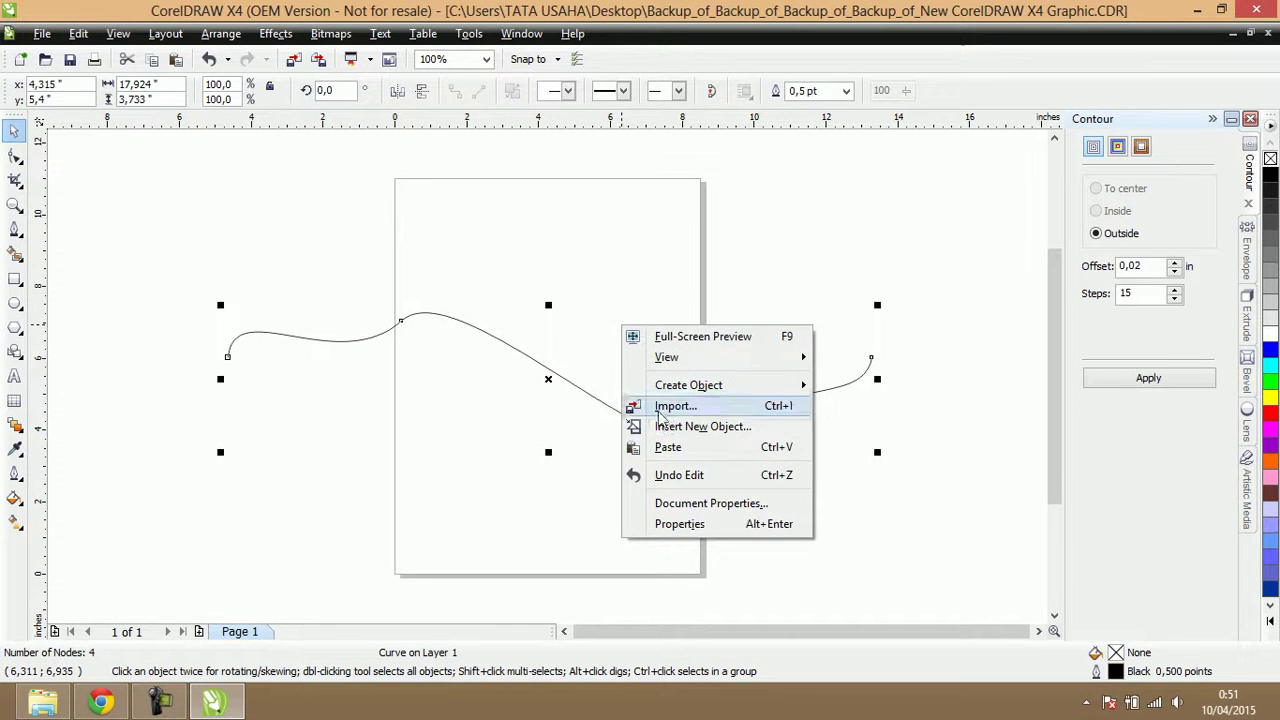
pyautogui.click(663, 445)
pyautogui.moveTo(551, 375); pyautogui.dragTo(572, 517)
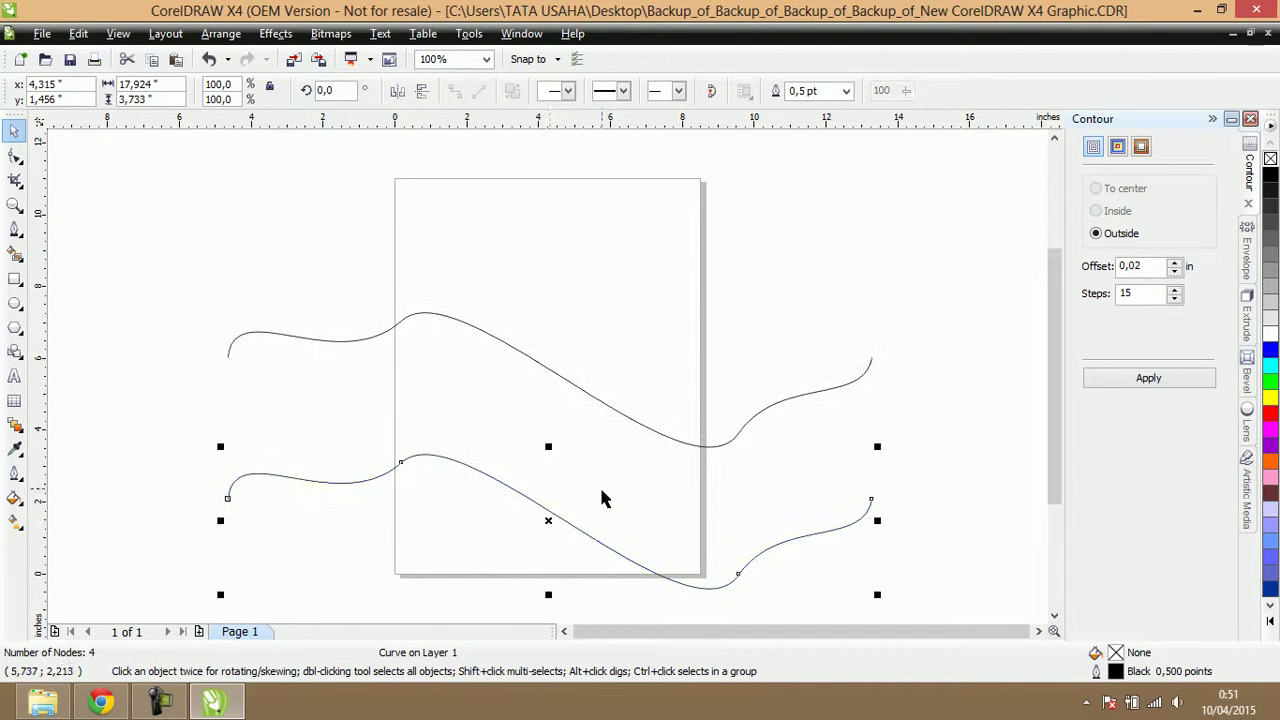
# - Blend the upper curve into its lower copy, trying 20 steps before setting the blend to 40 steps
pyautogui.scroll(-1, 600, 486)
pyautogui.scroll(1, 512, 366)
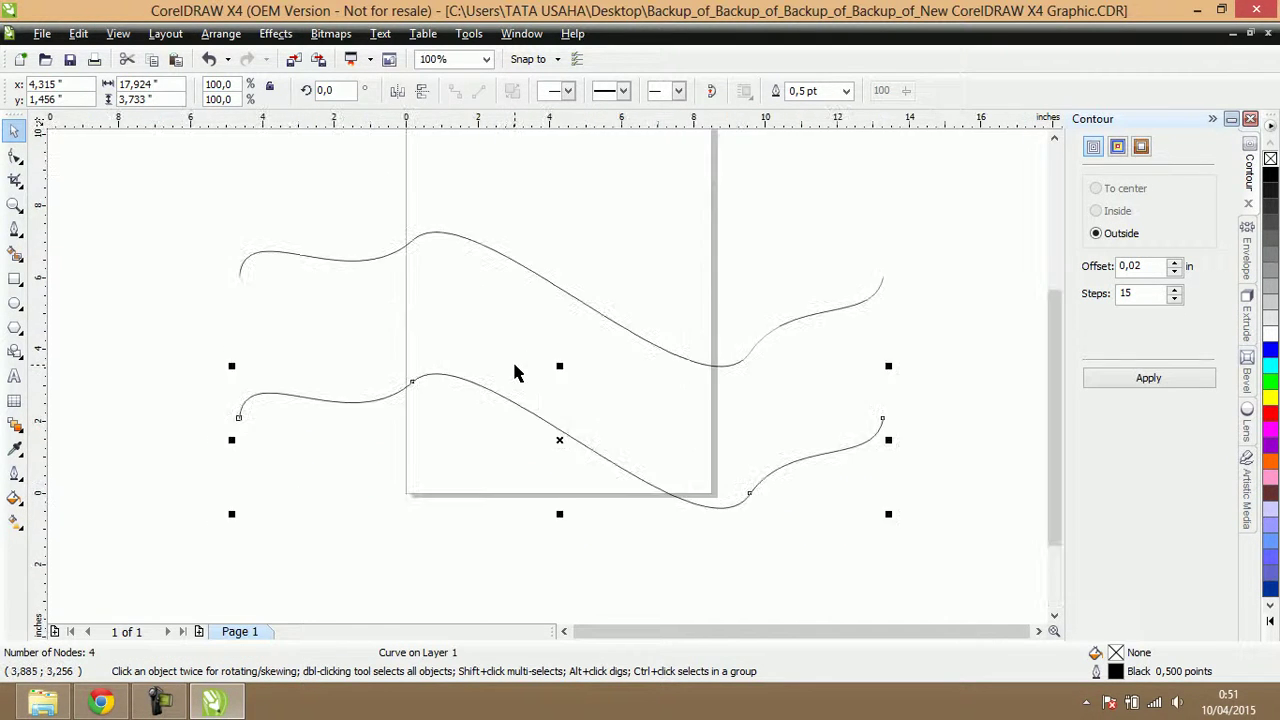
pyautogui.click(18, 428)
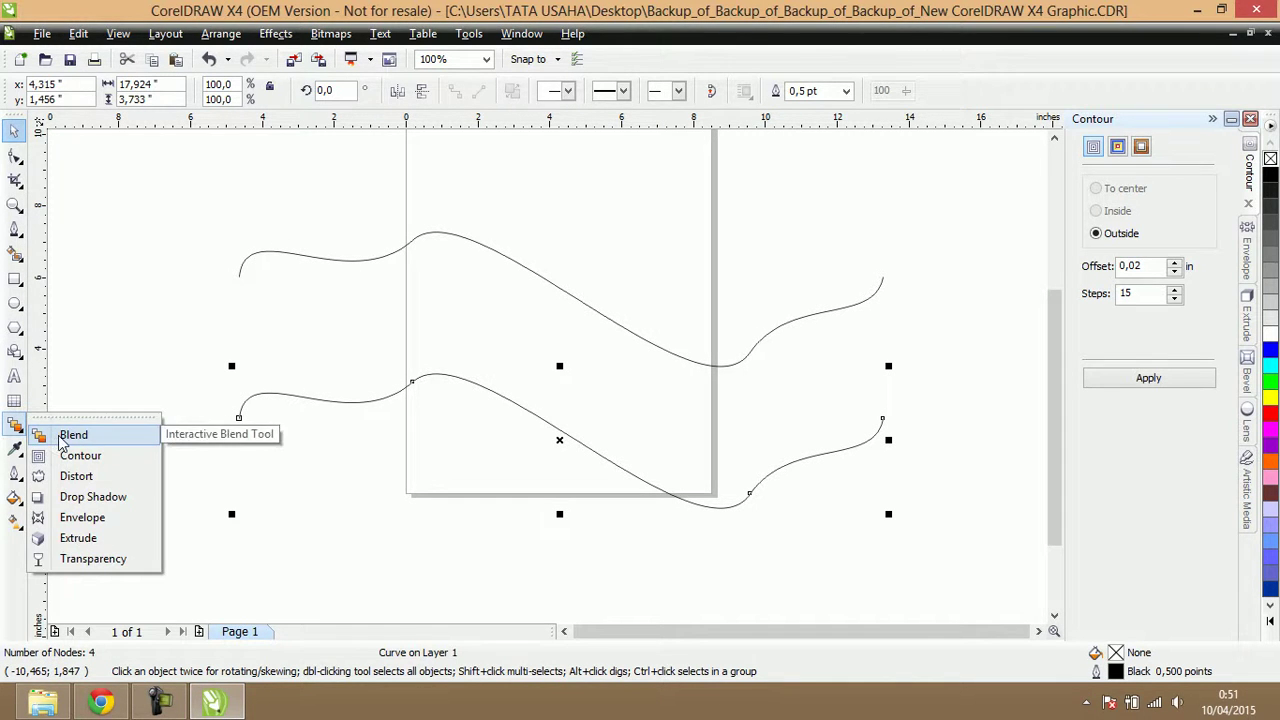
pyautogui.click(55, 434)
pyautogui.moveTo(559, 297); pyautogui.dragTo(557, 431)
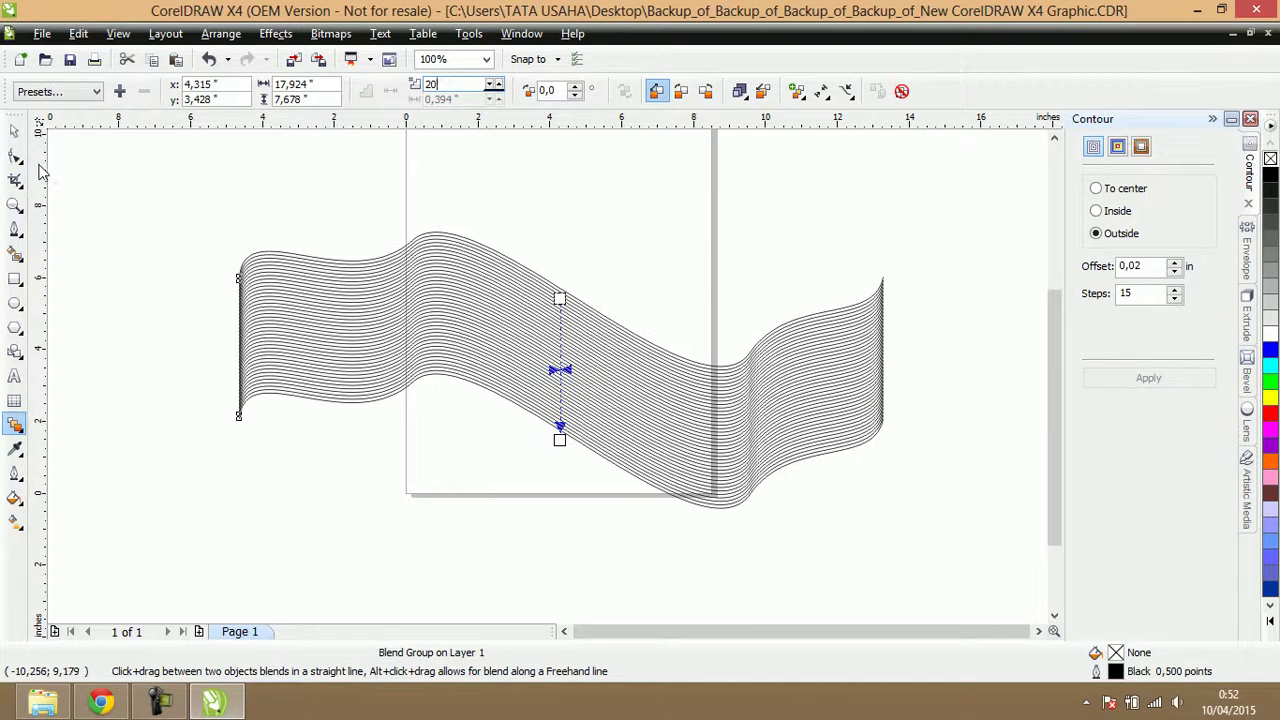
pyautogui.press('Return')
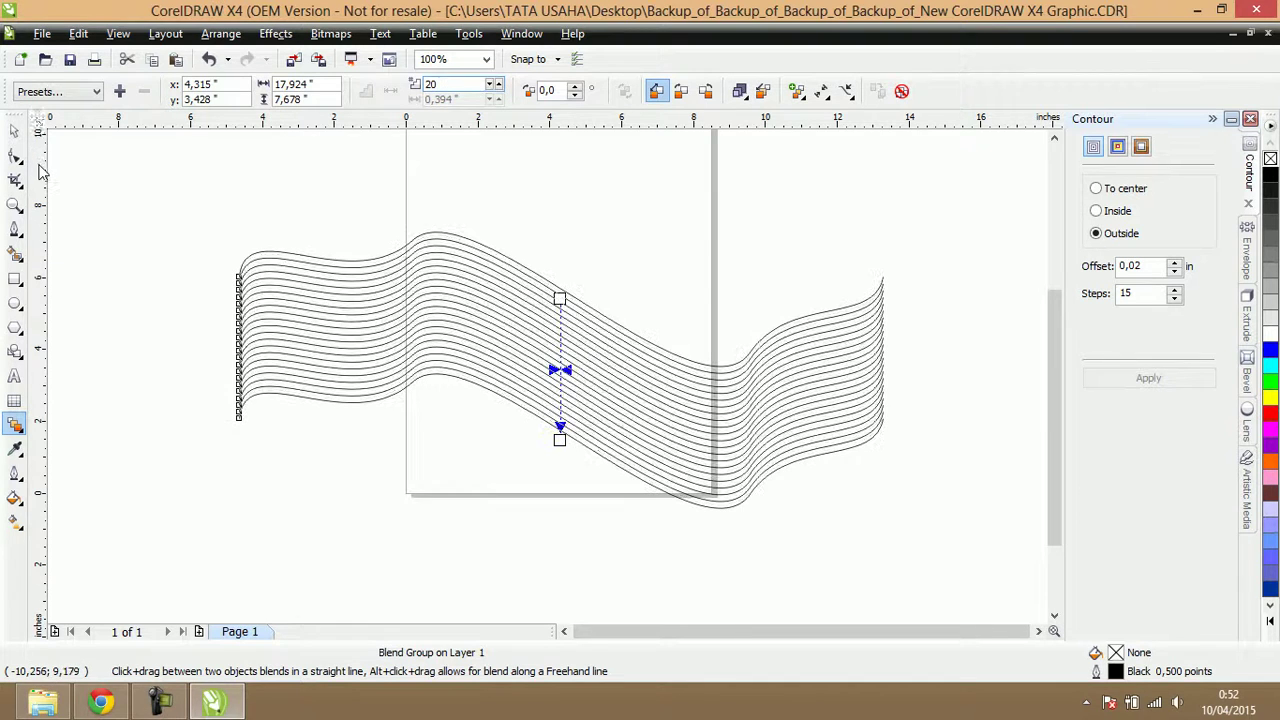
pyautogui.doubleClick(444, 84)
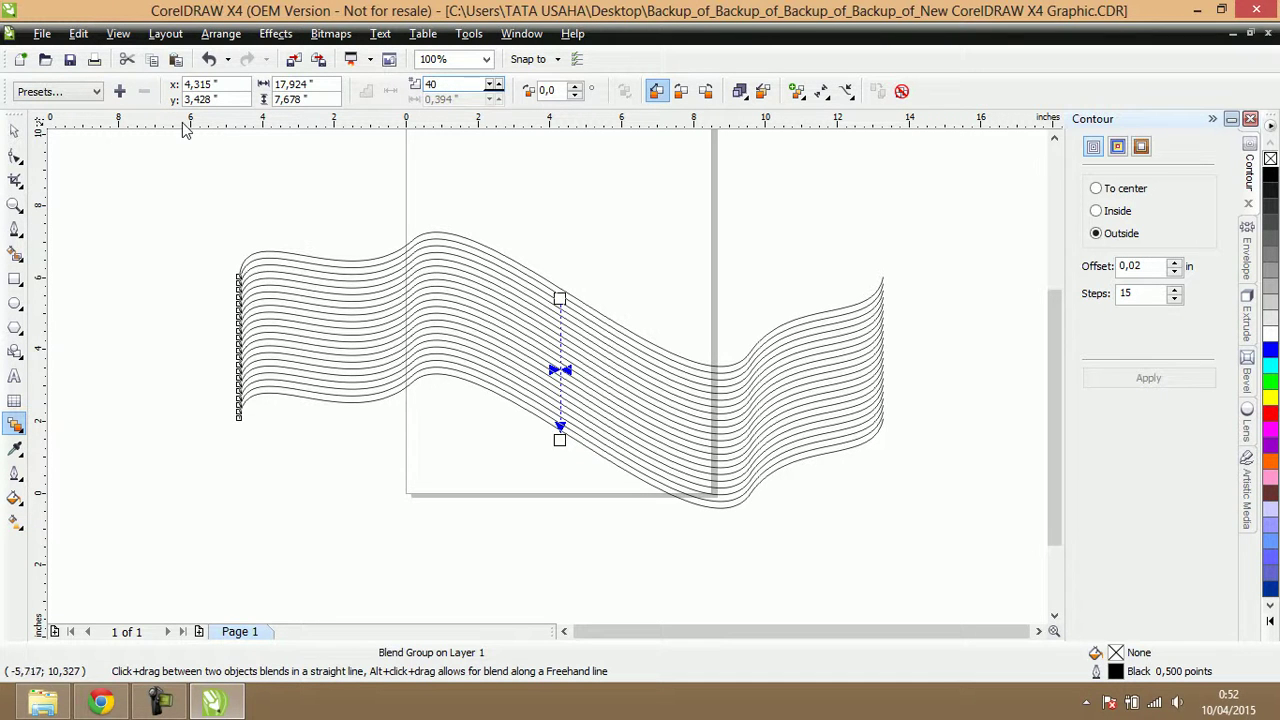
pyautogui.click(18, 132)
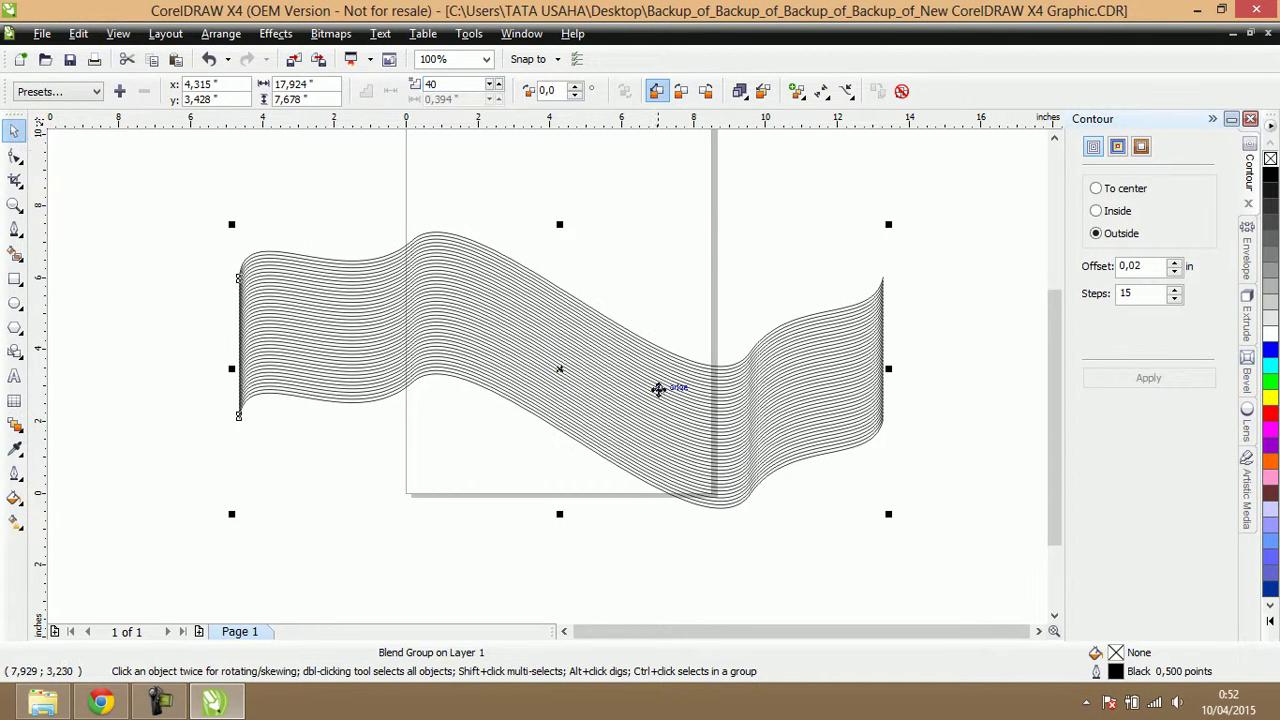
# - Select only the blend's uppermost control curve and set its outline color to red
pyautogui.scroll(1, 883, 295)
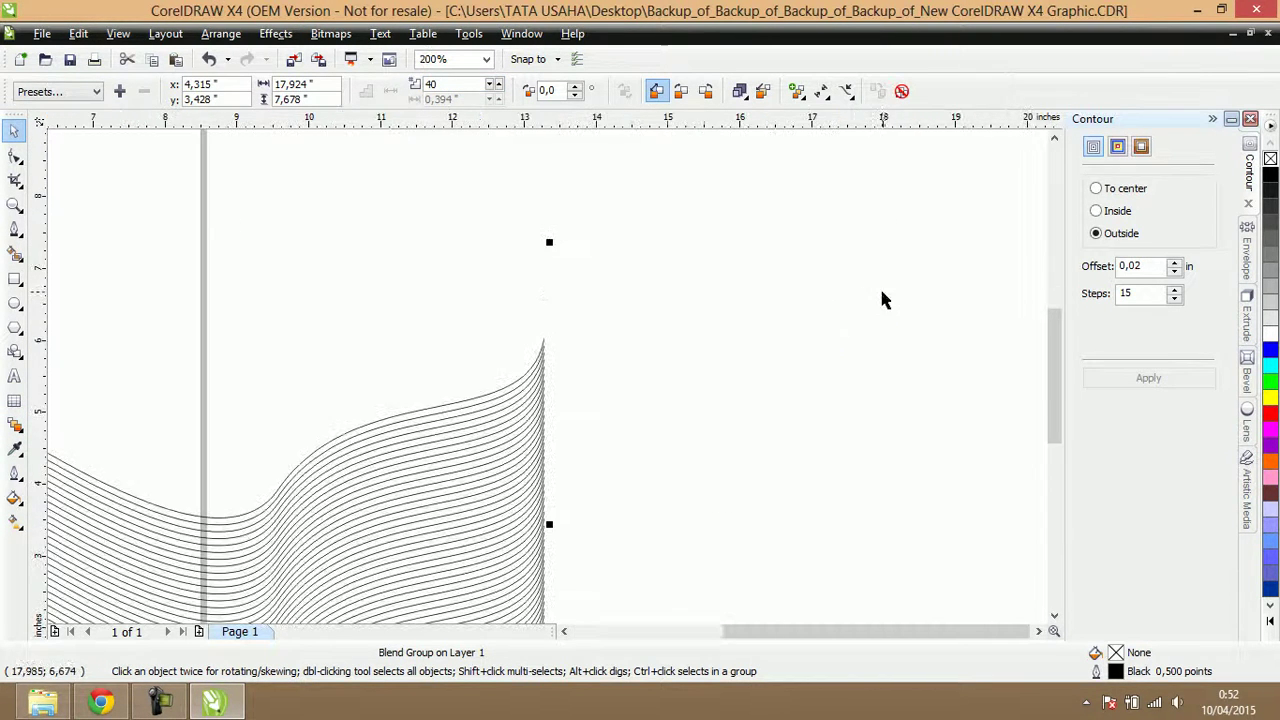
pyautogui.scroll(1, 540, 350)
pyautogui.scroll(1, 568, 370)
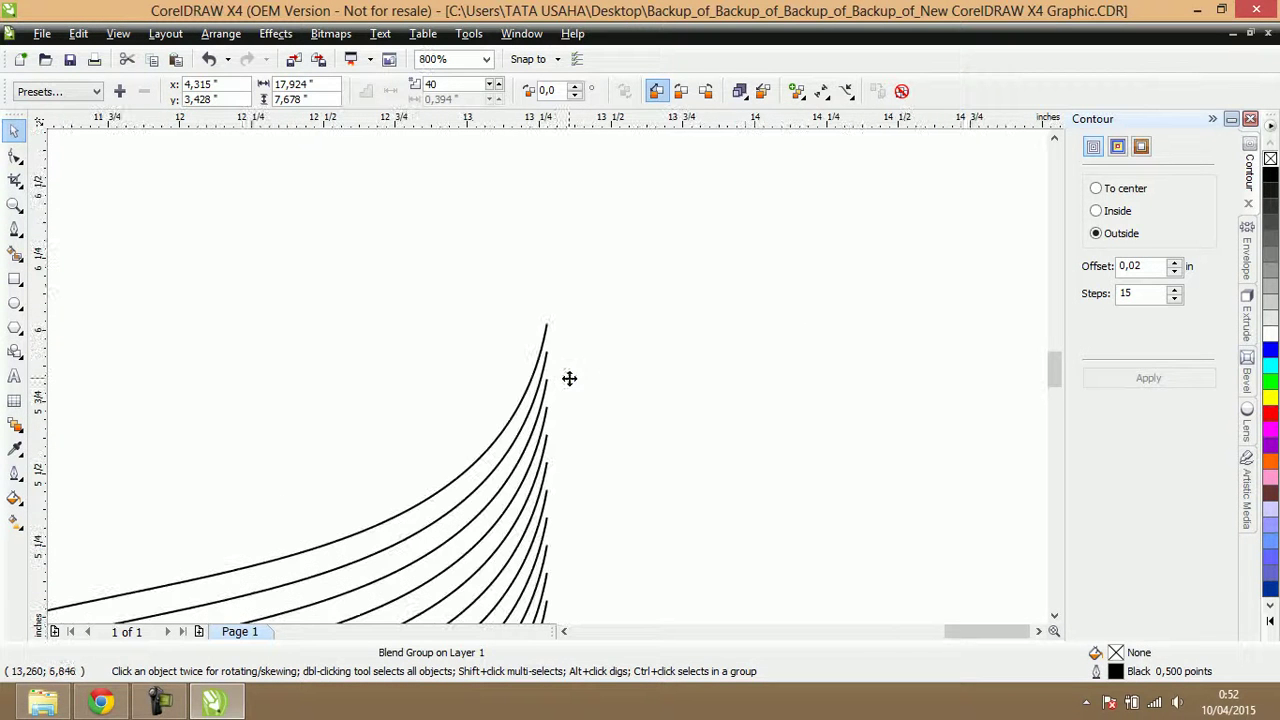
pyautogui.click(870, 291)
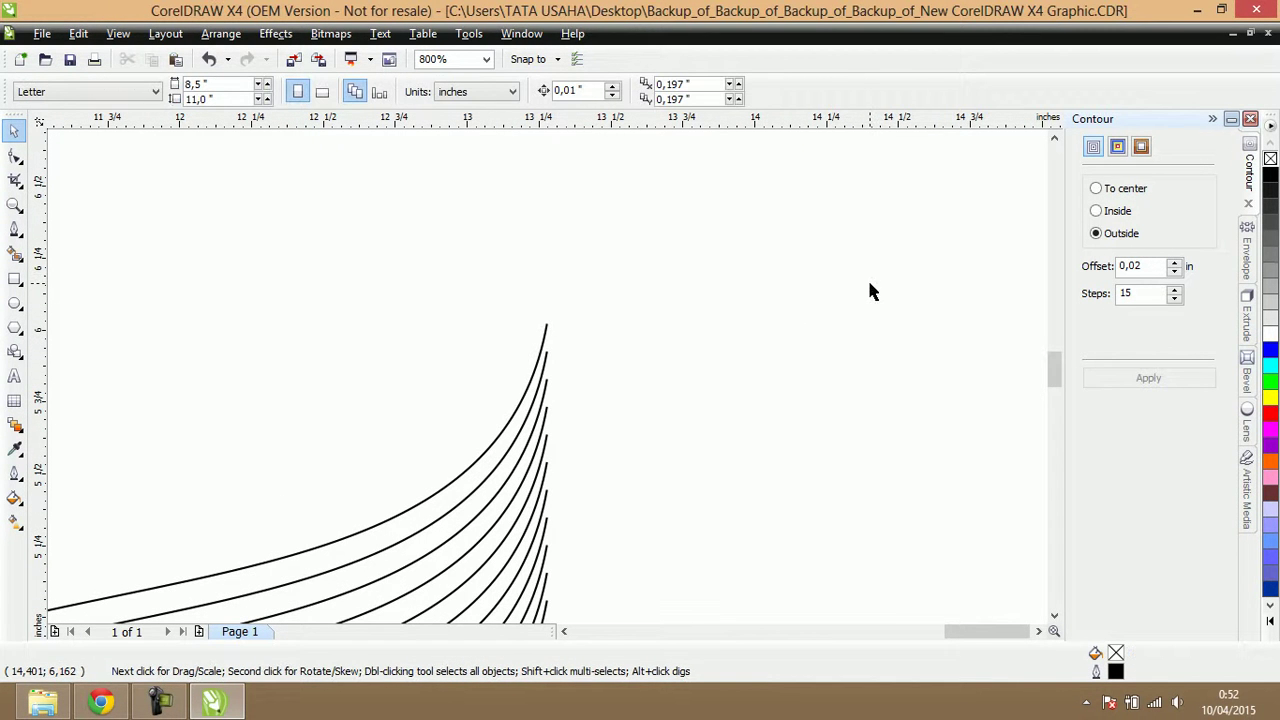
pyautogui.click(546, 333)
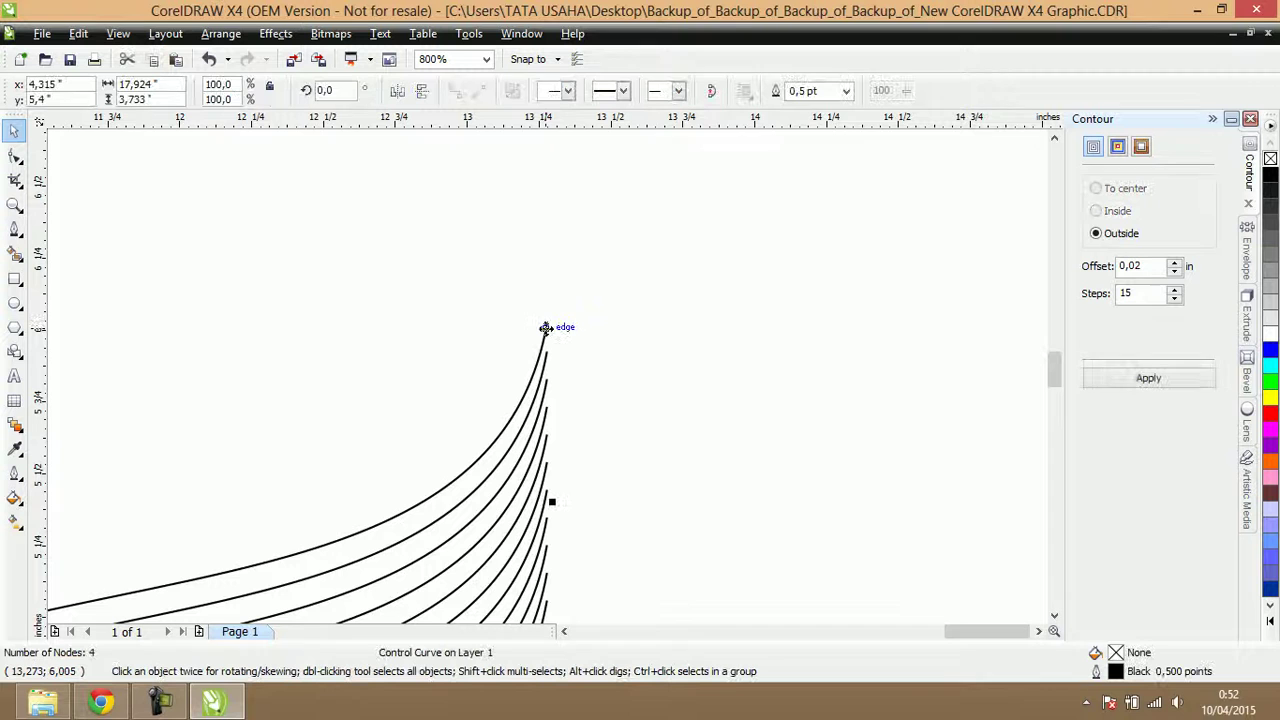
pyautogui.rightClick(1271, 418)
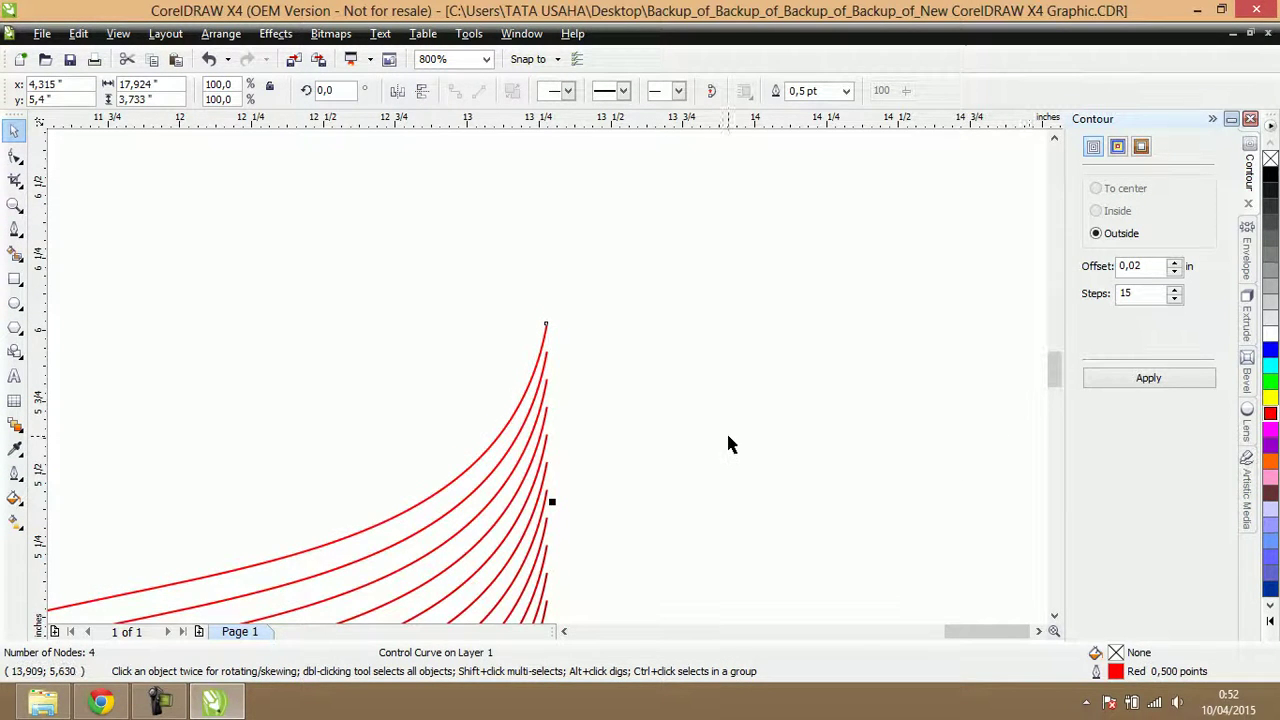
# - Select only the blend's lowest control curve and set its outline color to blue
pyautogui.scroll(-5, 726, 443)
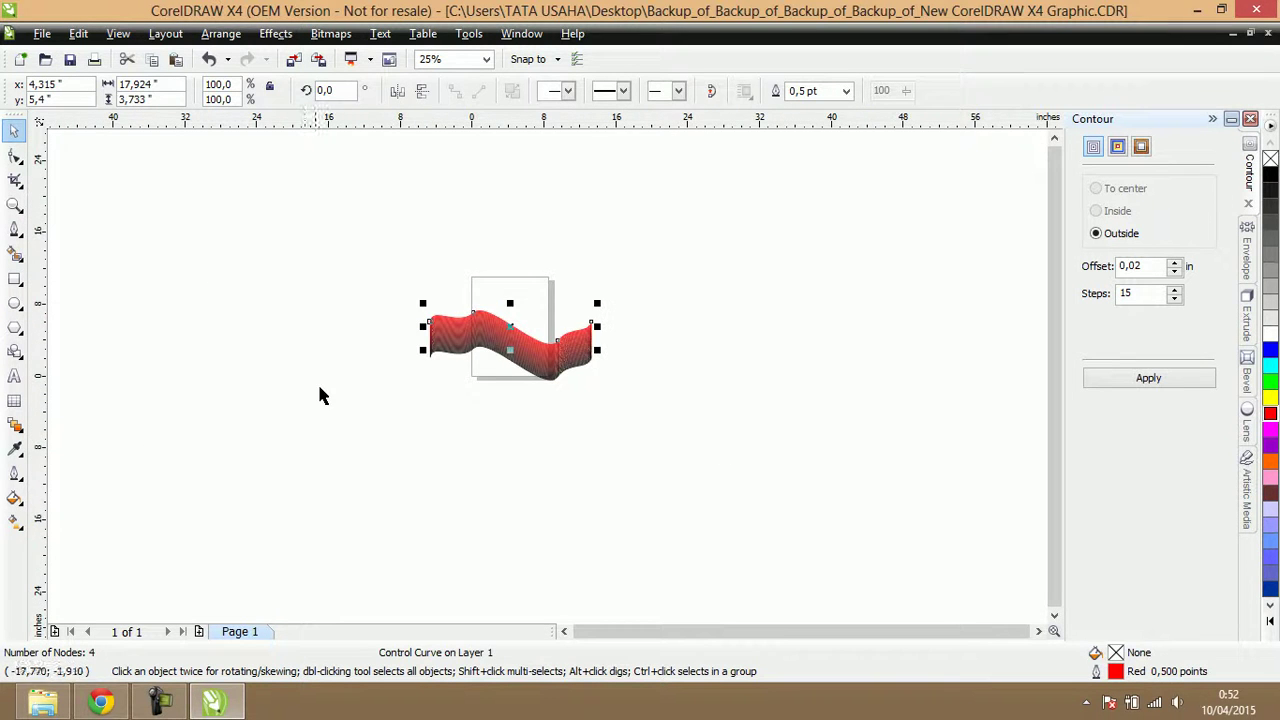
pyautogui.scroll(2, 497, 368)
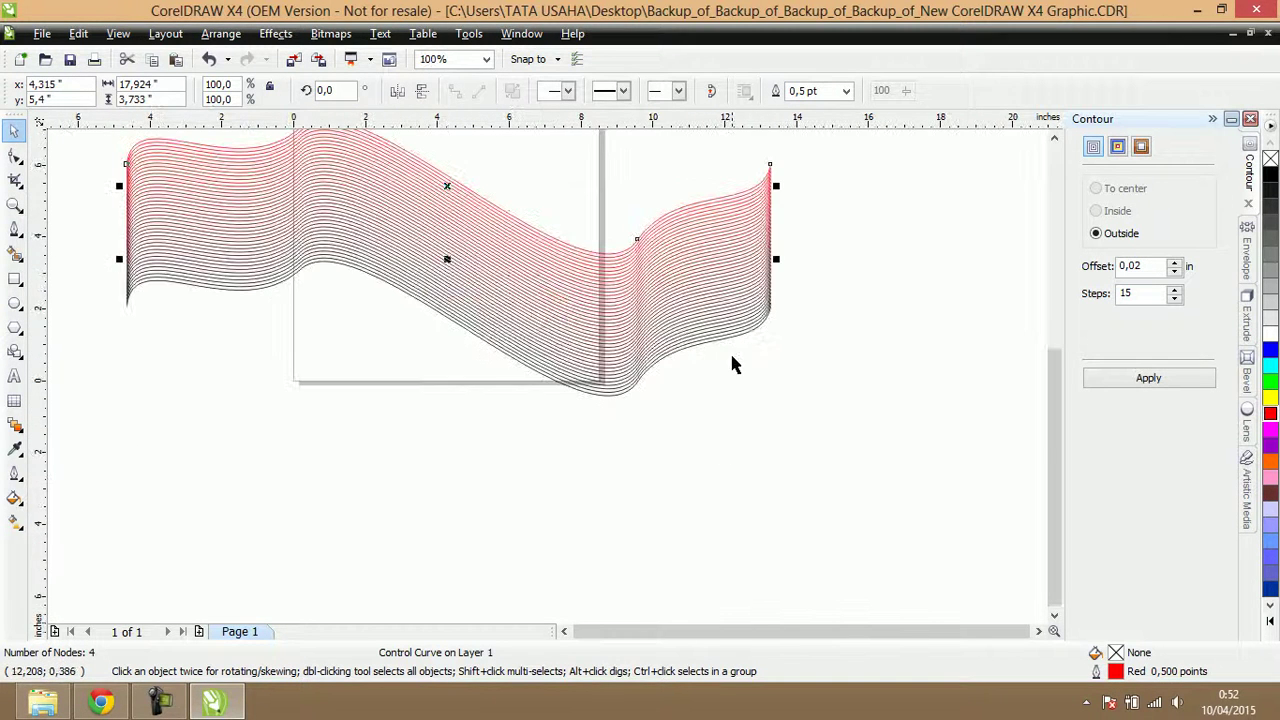
pyautogui.scroll(3, 755, 332)
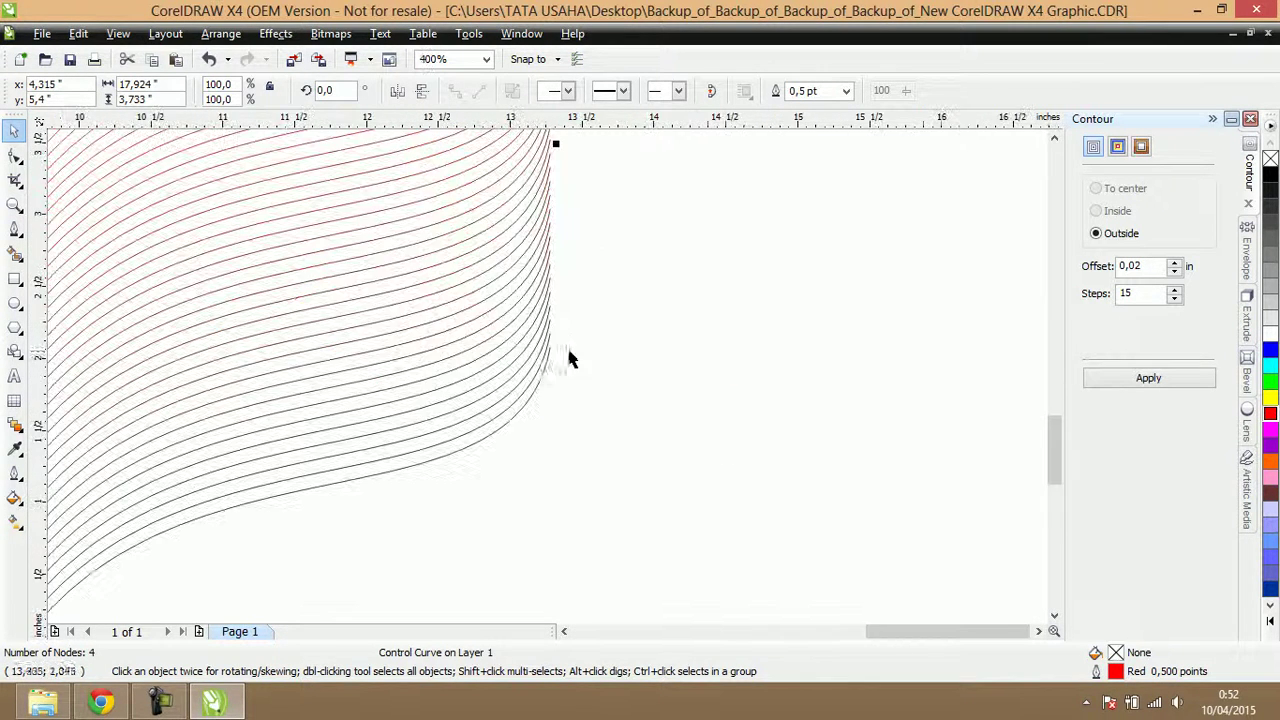
pyautogui.scroll(1, 563, 397)
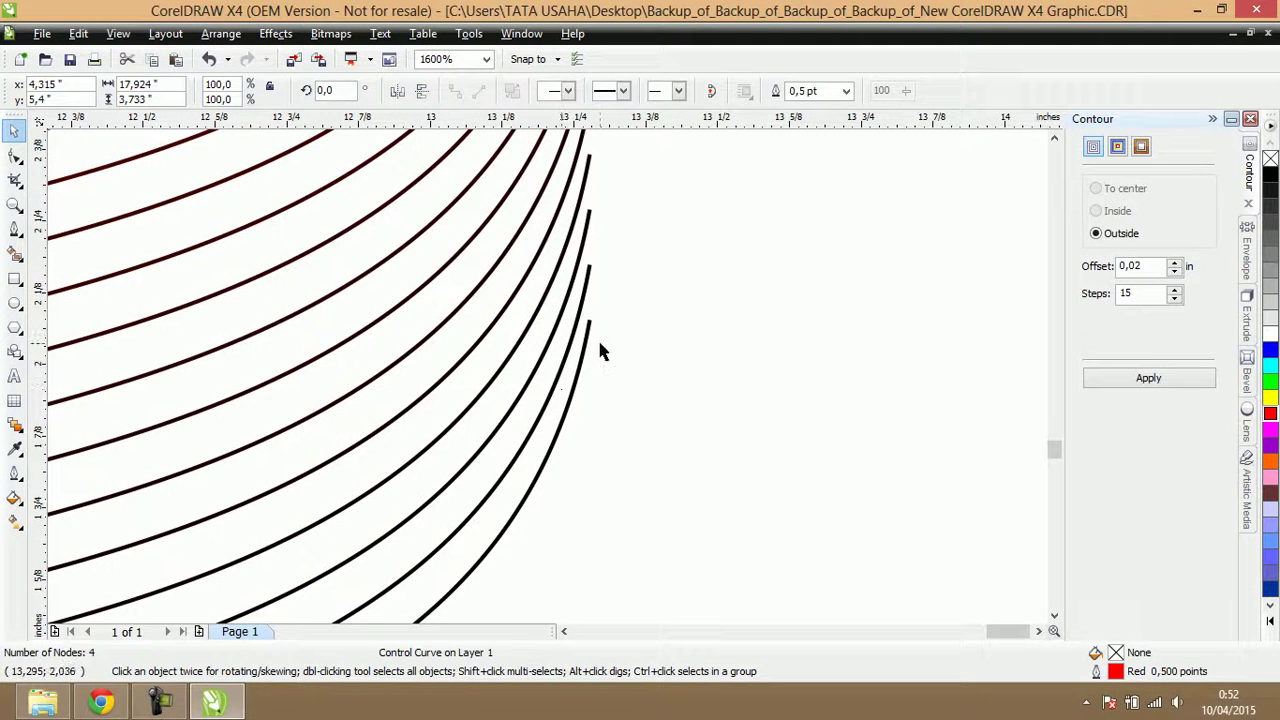
pyautogui.click(624, 362)
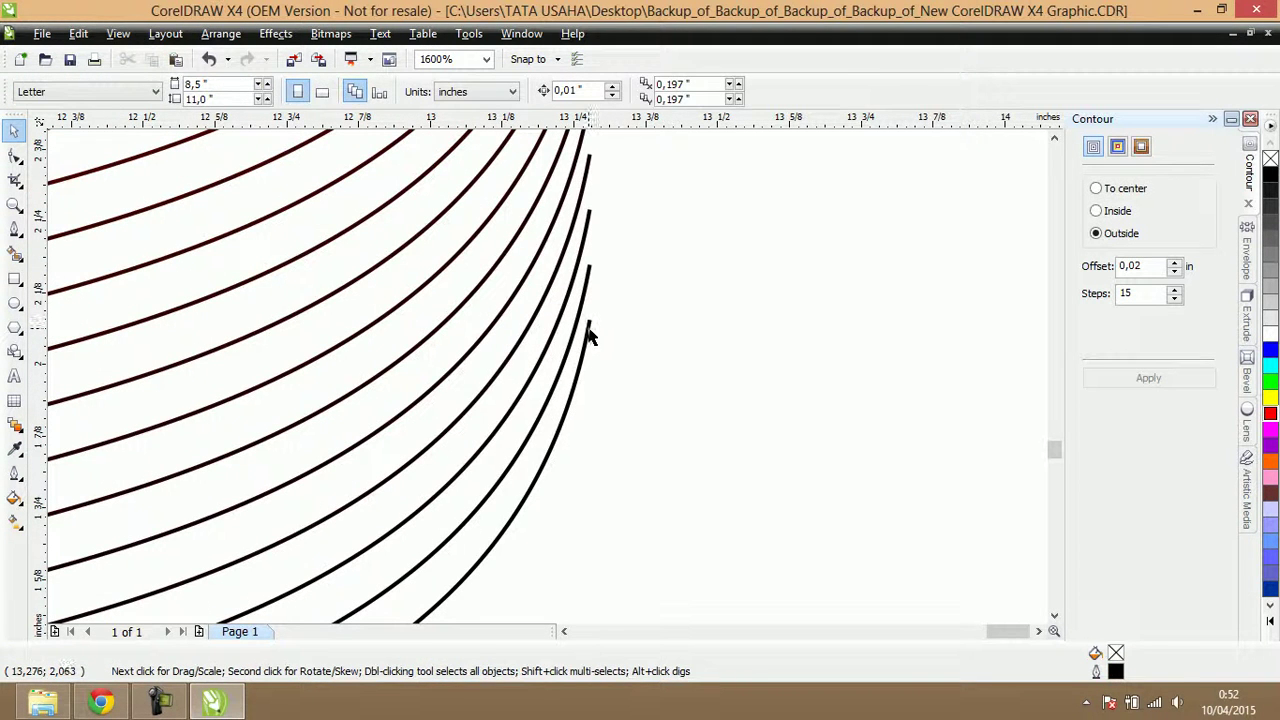
pyautogui.click(589, 334)
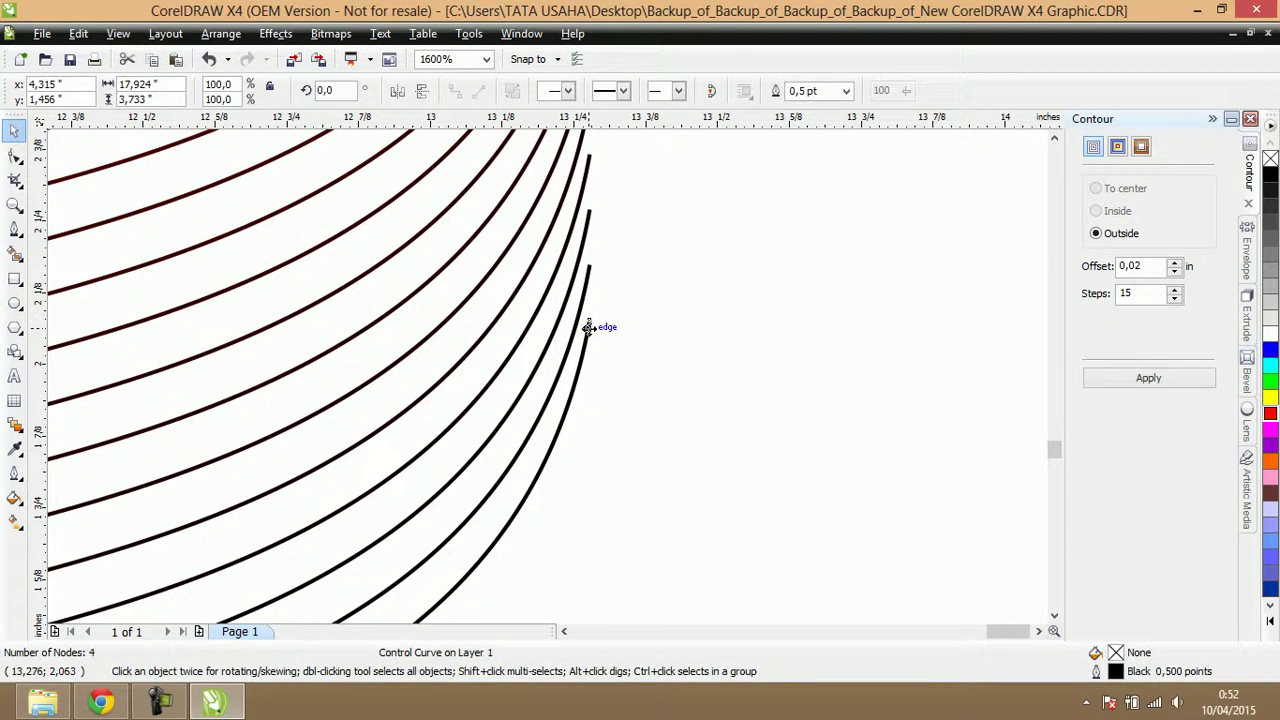
pyautogui.rightClick(1270, 349)
pyautogui.scroll(-6, 371, 500)
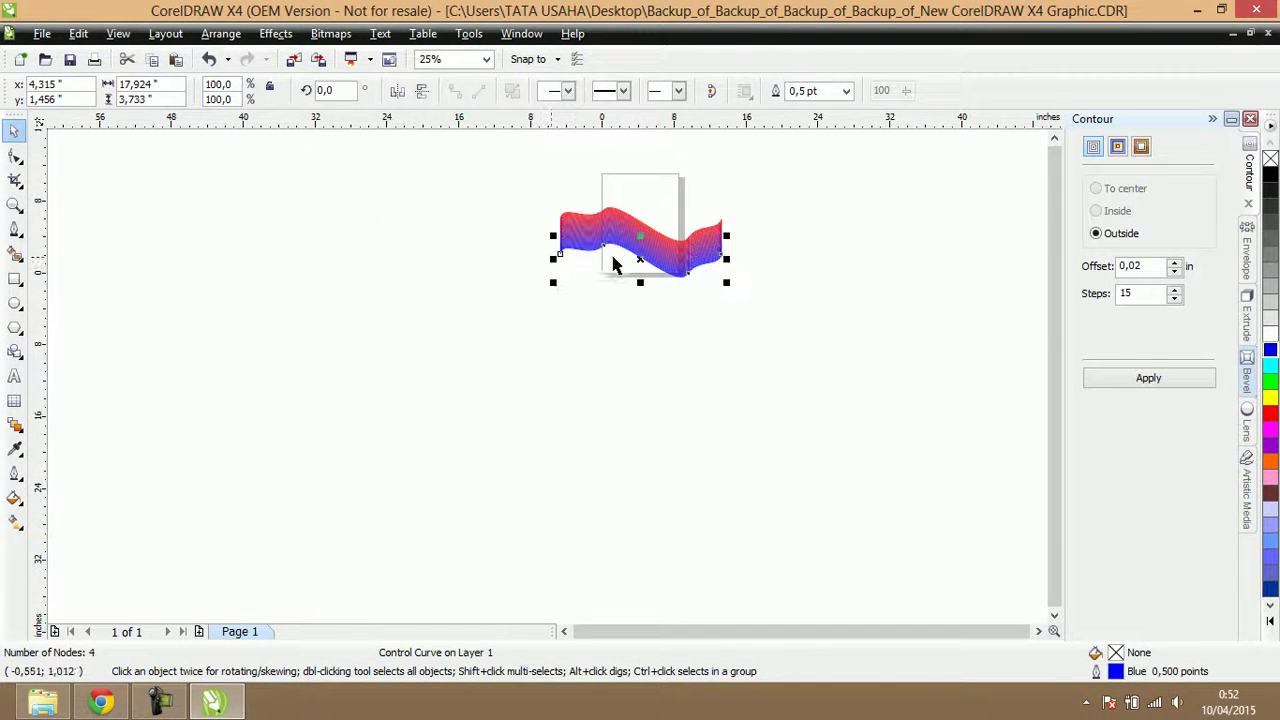
pyautogui.scroll(1, 645, 248)
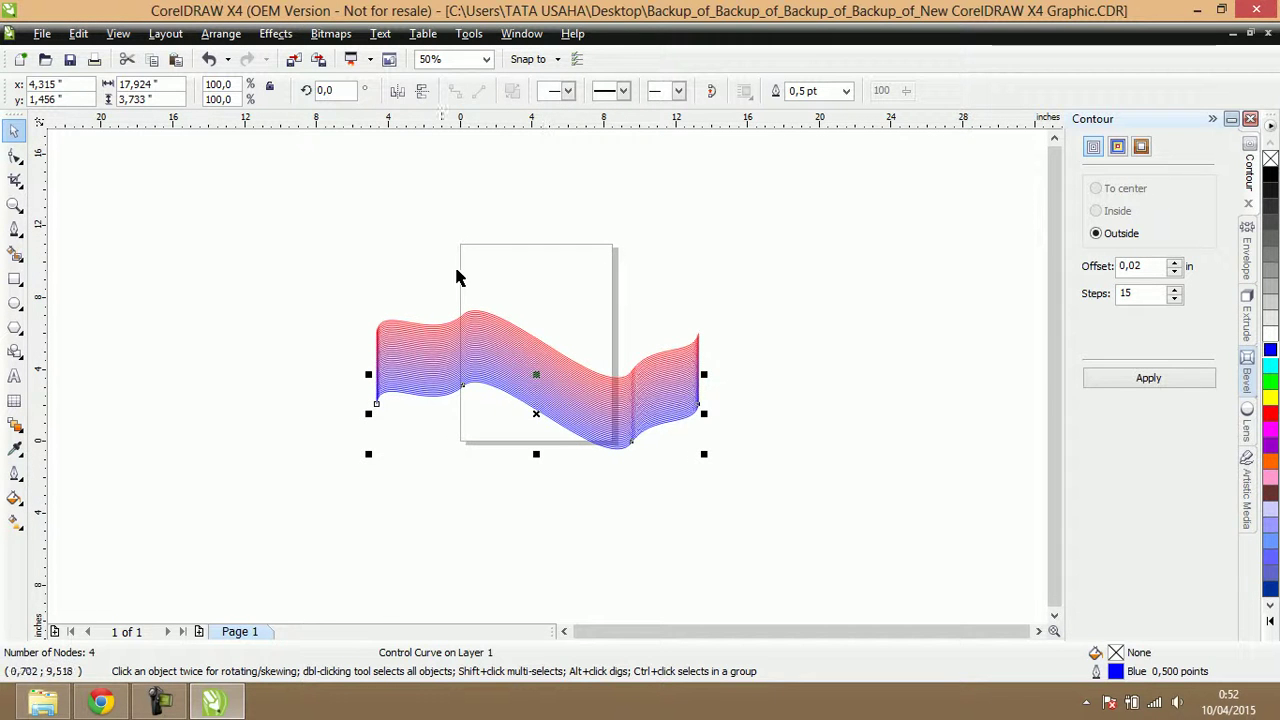
pyautogui.moveTo(291, 215); pyautogui.dragTo(786, 514)
pyautogui.click(849, 366)
pyautogui.scroll(2, 656, 385)
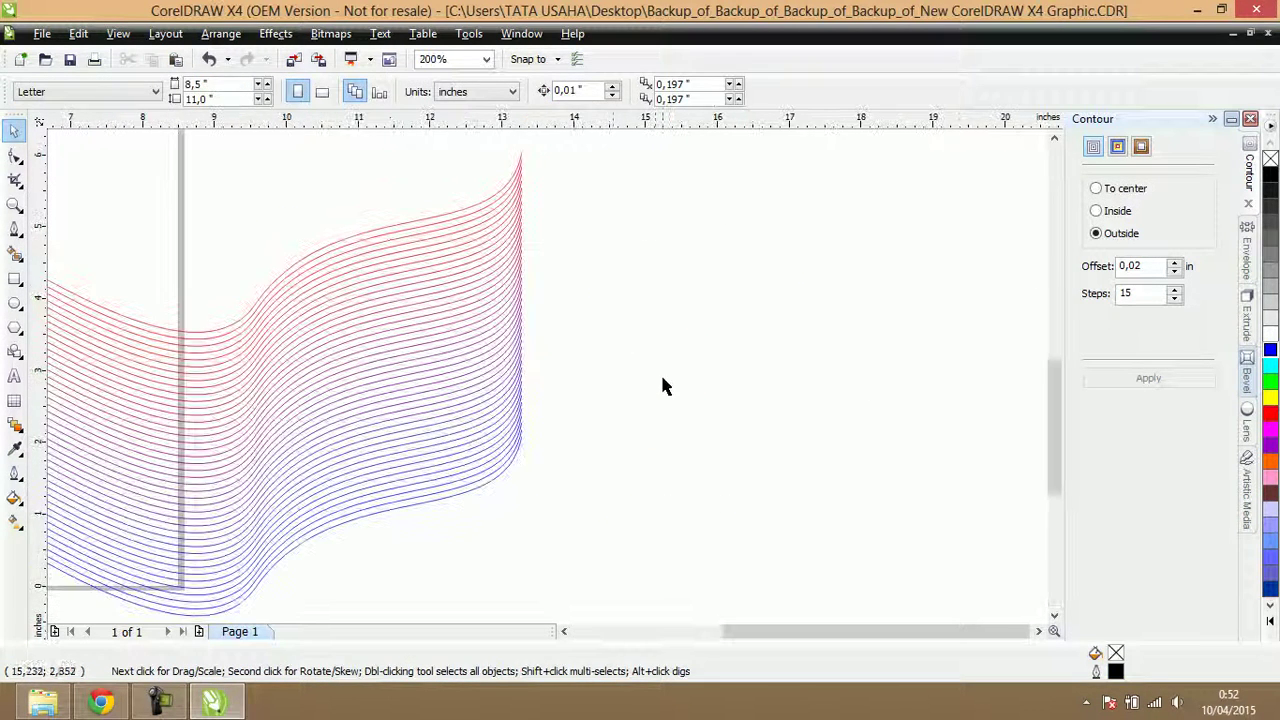
# - Select only the blend's red control curve and rotate it about its centre to an angle of about 285 degrees
pyautogui.scroll(1, 499, 190)
pyautogui.scroll(2, 587, 341)
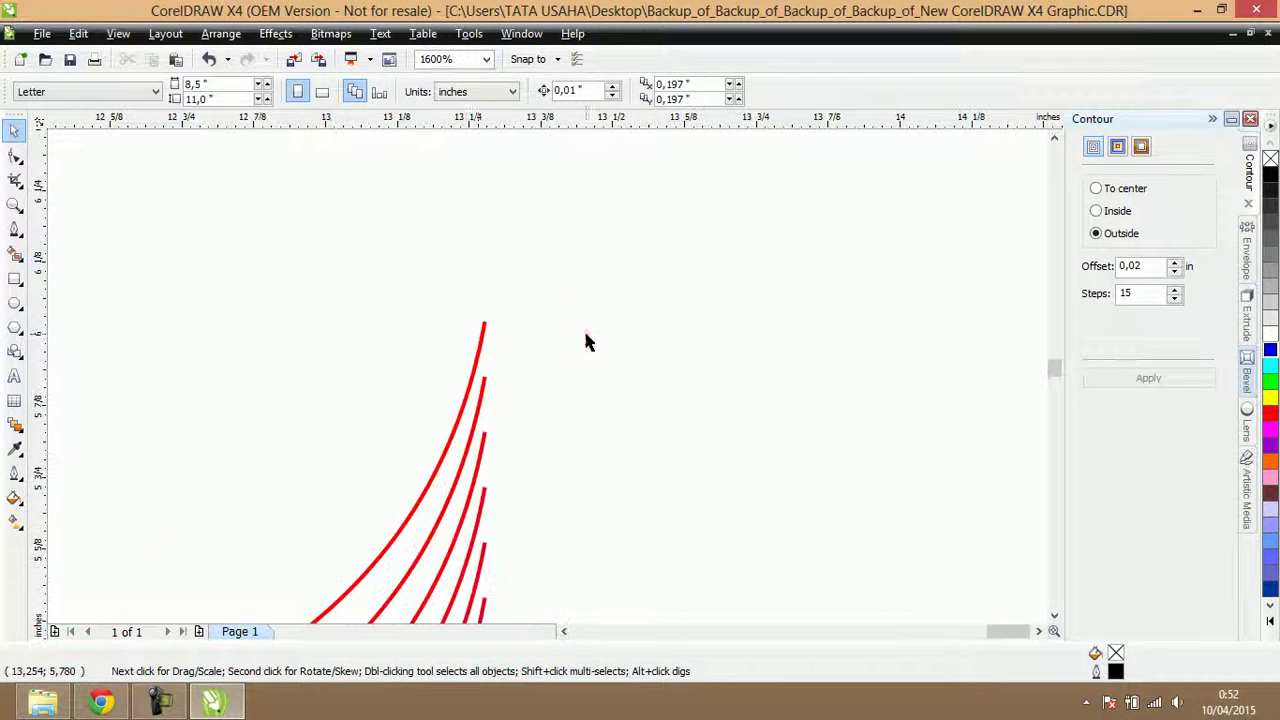
pyautogui.click(479, 340)
pyautogui.scroll(-5, 391, 404)
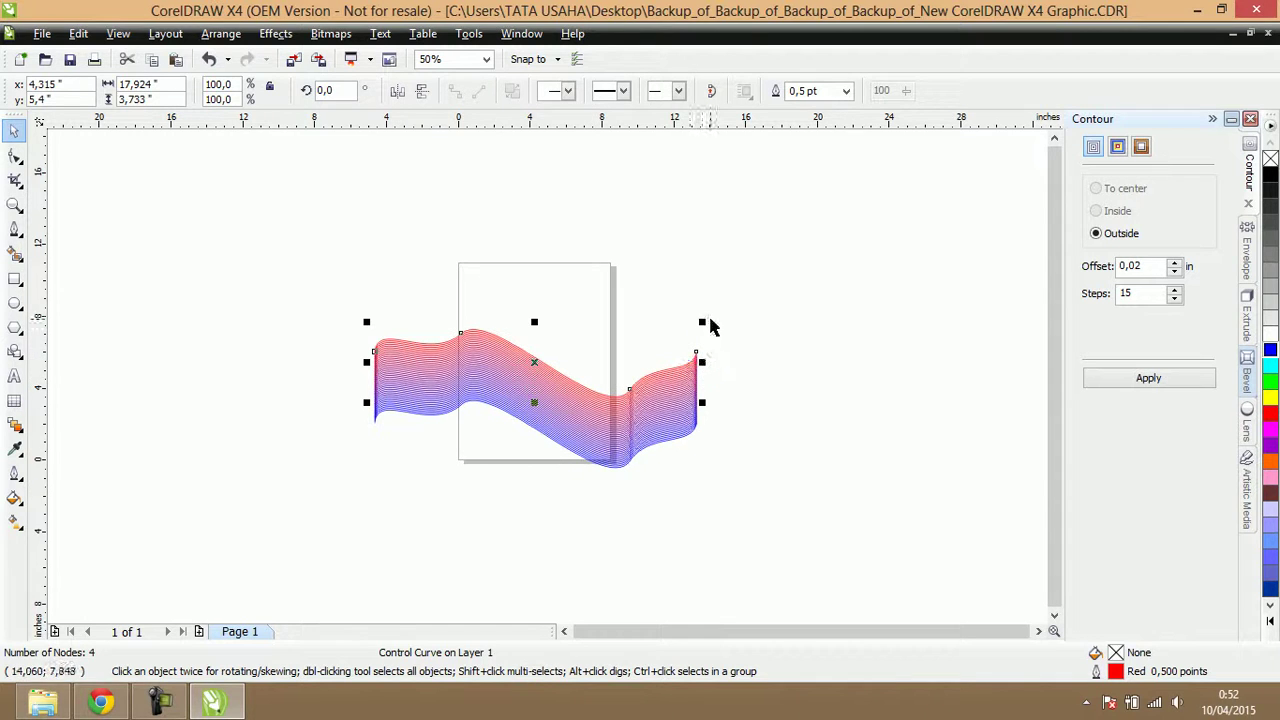
pyautogui.click(537, 364)
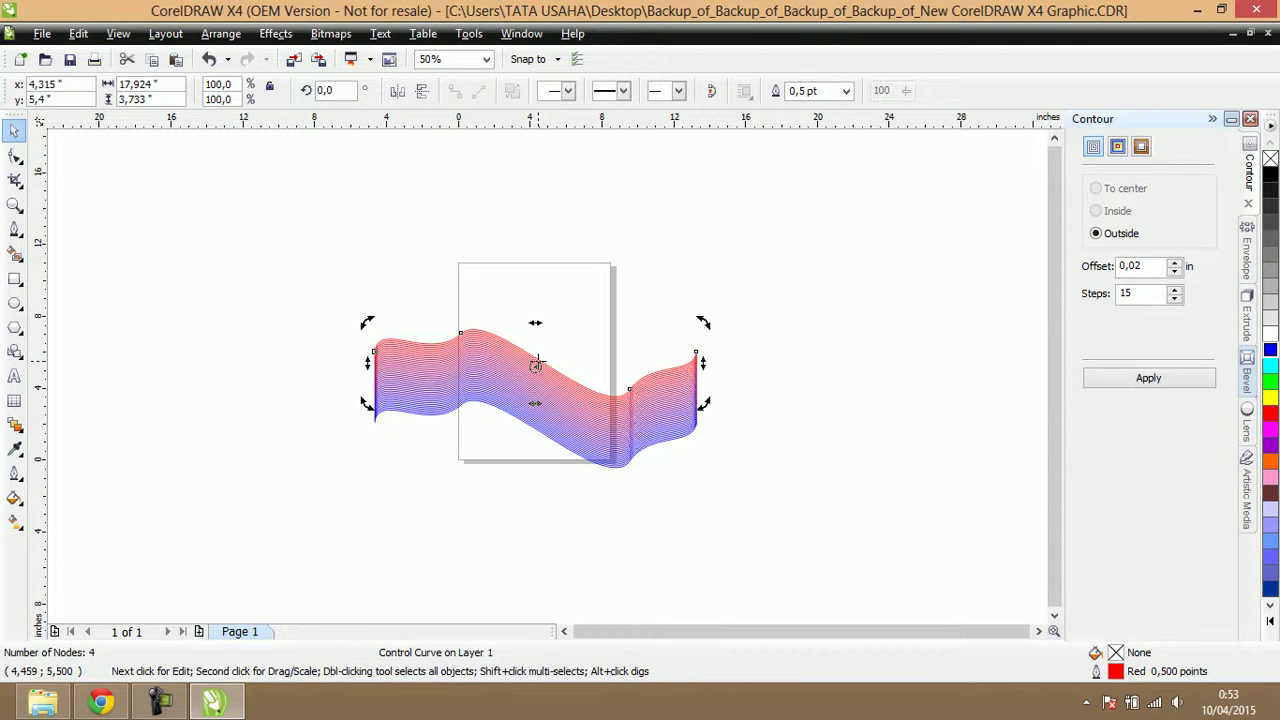
pyautogui.moveTo(706, 323); pyautogui.dragTo(705, 432)
pyautogui.moveTo(682, 258); pyautogui.dragTo(679, 398)
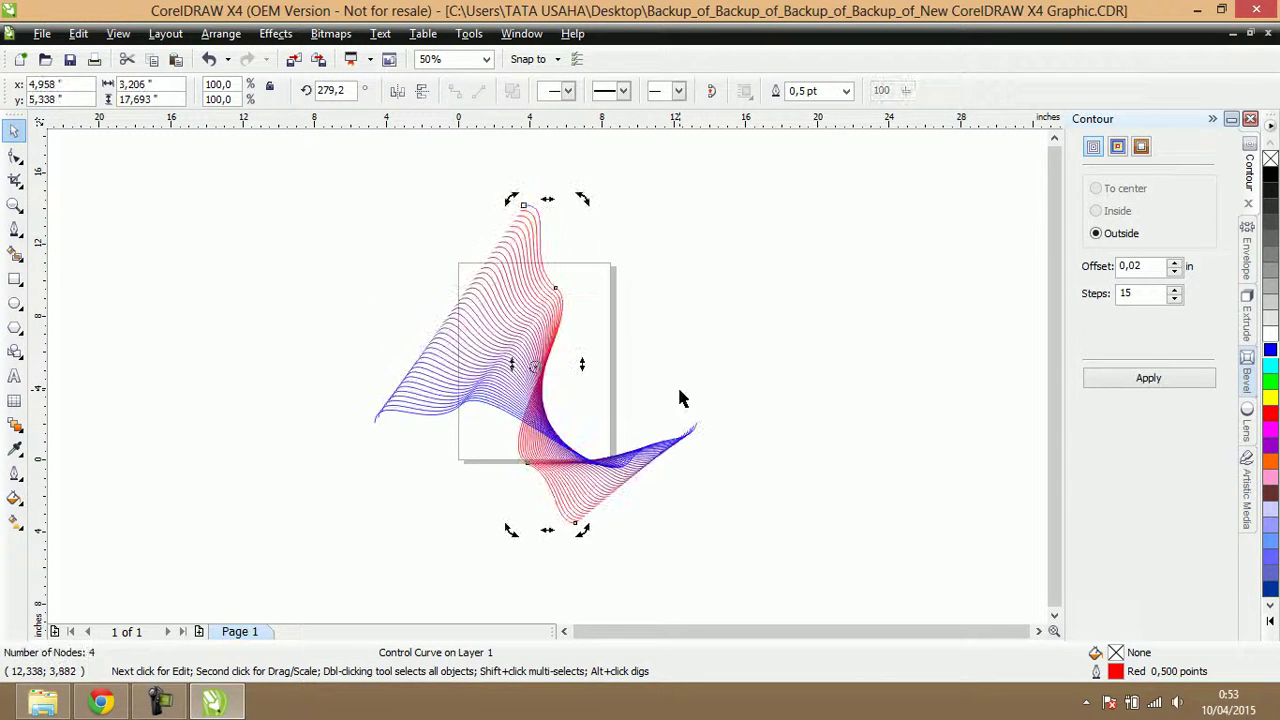
pyautogui.moveTo(586, 200); pyautogui.dragTo(566, 200)
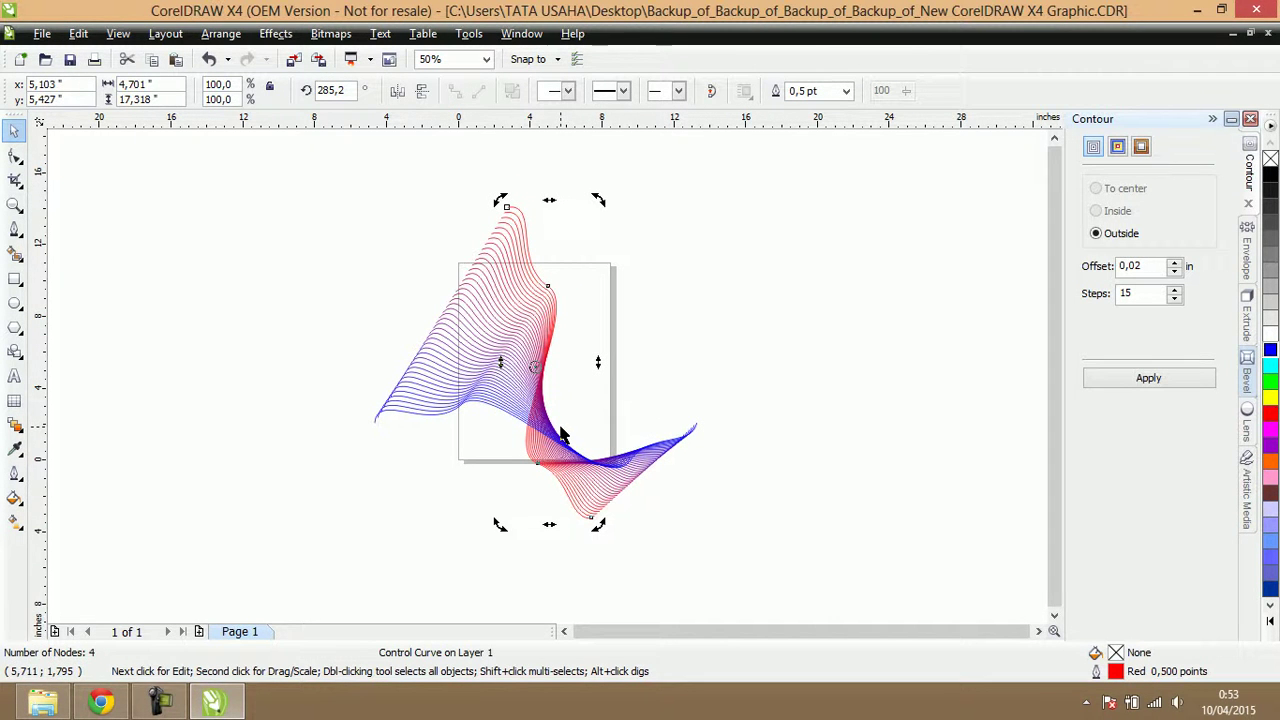
pyautogui.click(97, 213)
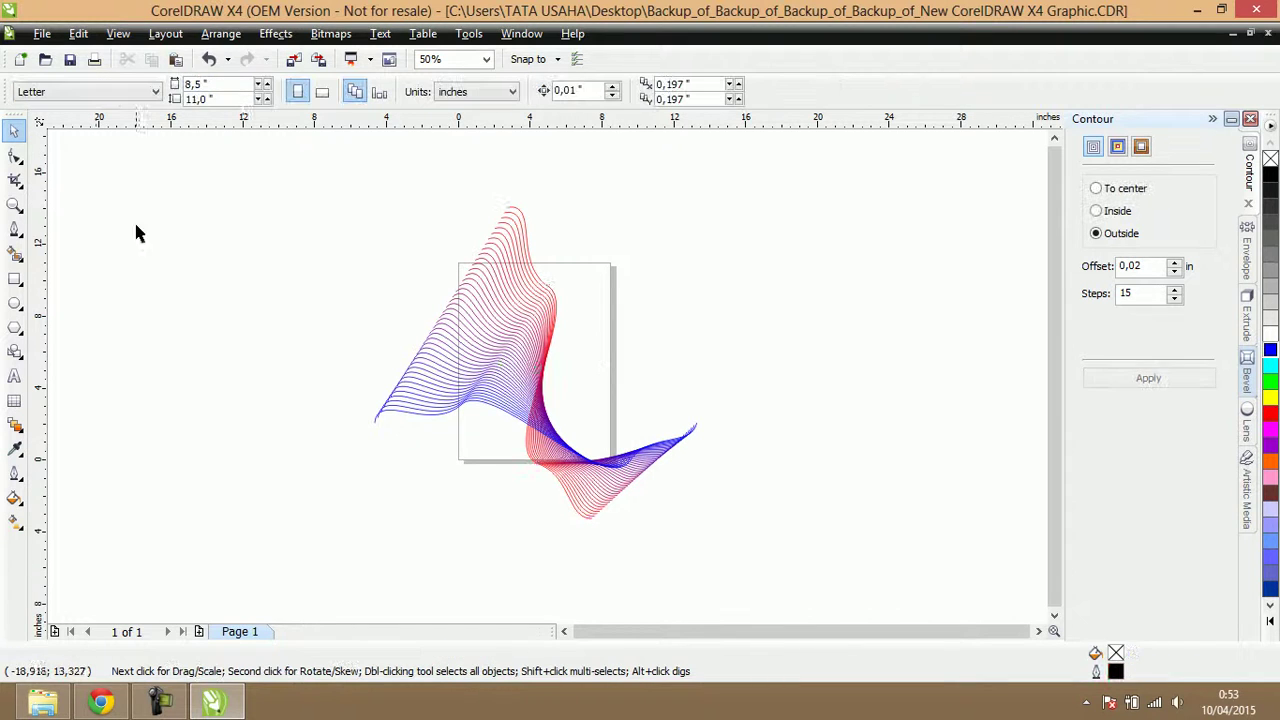
# - Create a horizontally mirrored copy of the whole blend and shift it about 14.8 inches back so it overlaps the original
pyautogui.moveTo(170, 152); pyautogui.dragTo(768, 585)
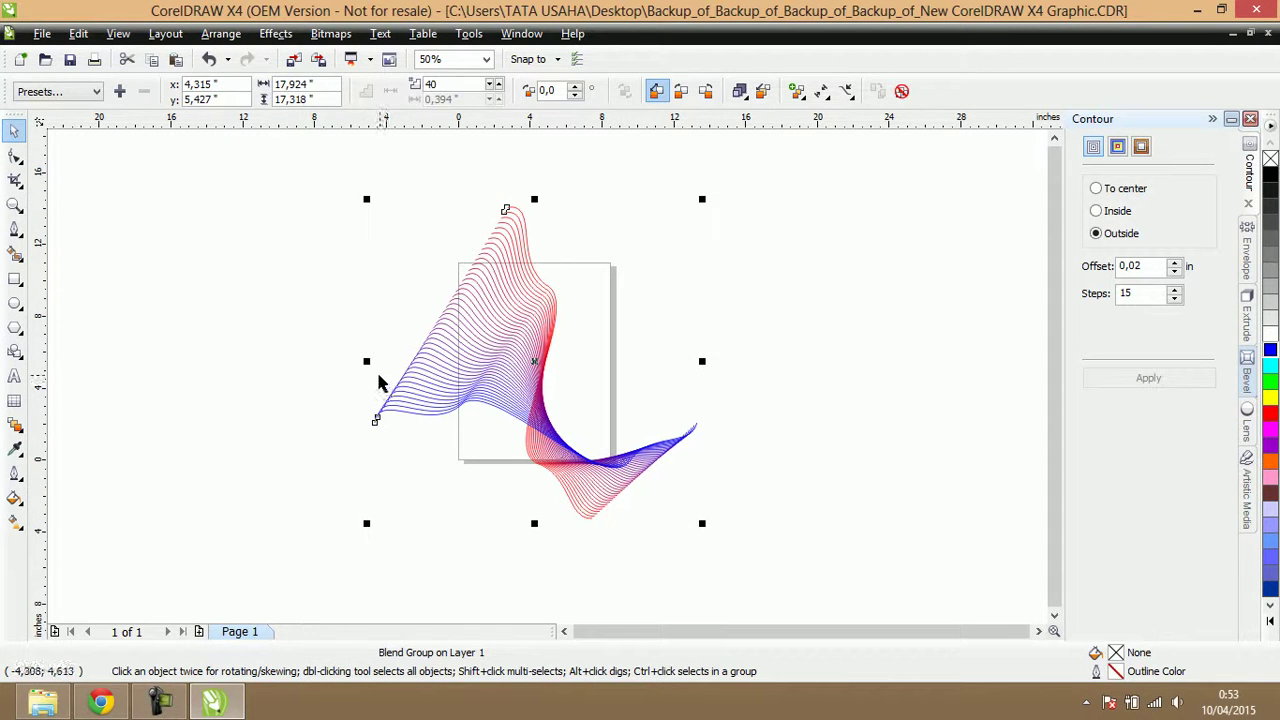
pyautogui.moveTo(368, 360); pyautogui.dragTo(757, 399)
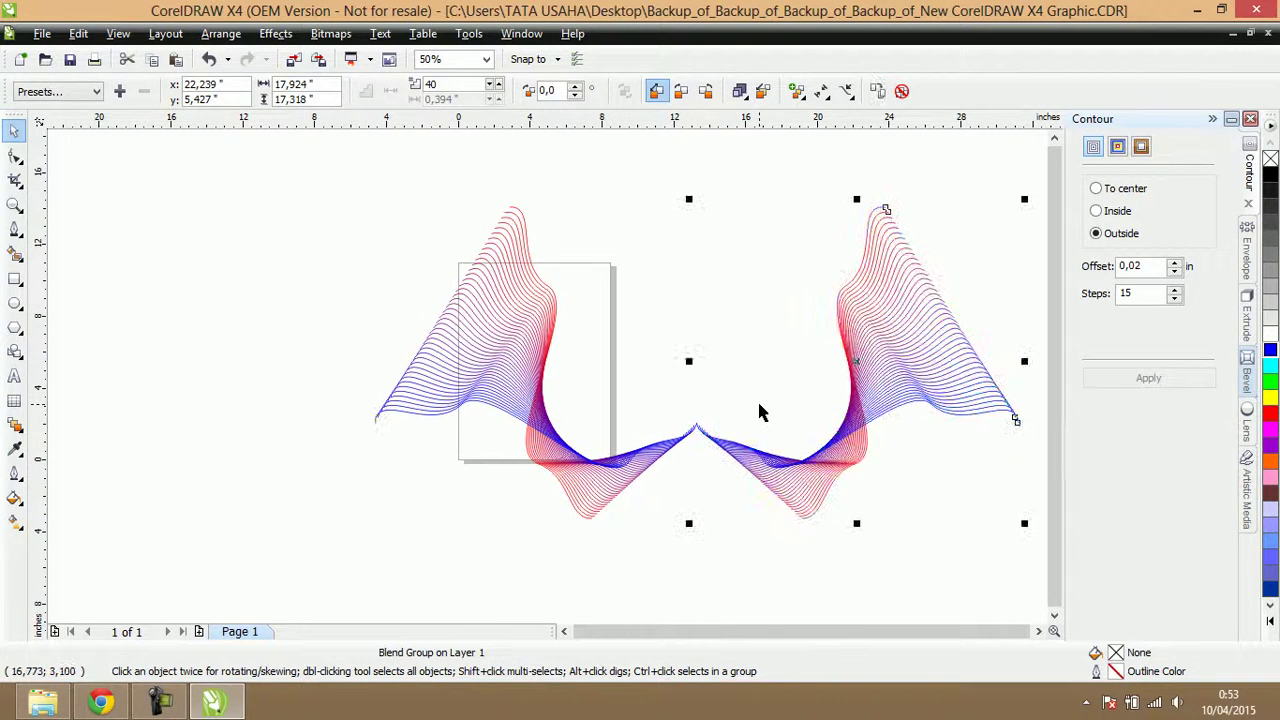
pyautogui.moveTo(866, 388); pyautogui.dragTo(606, 383)
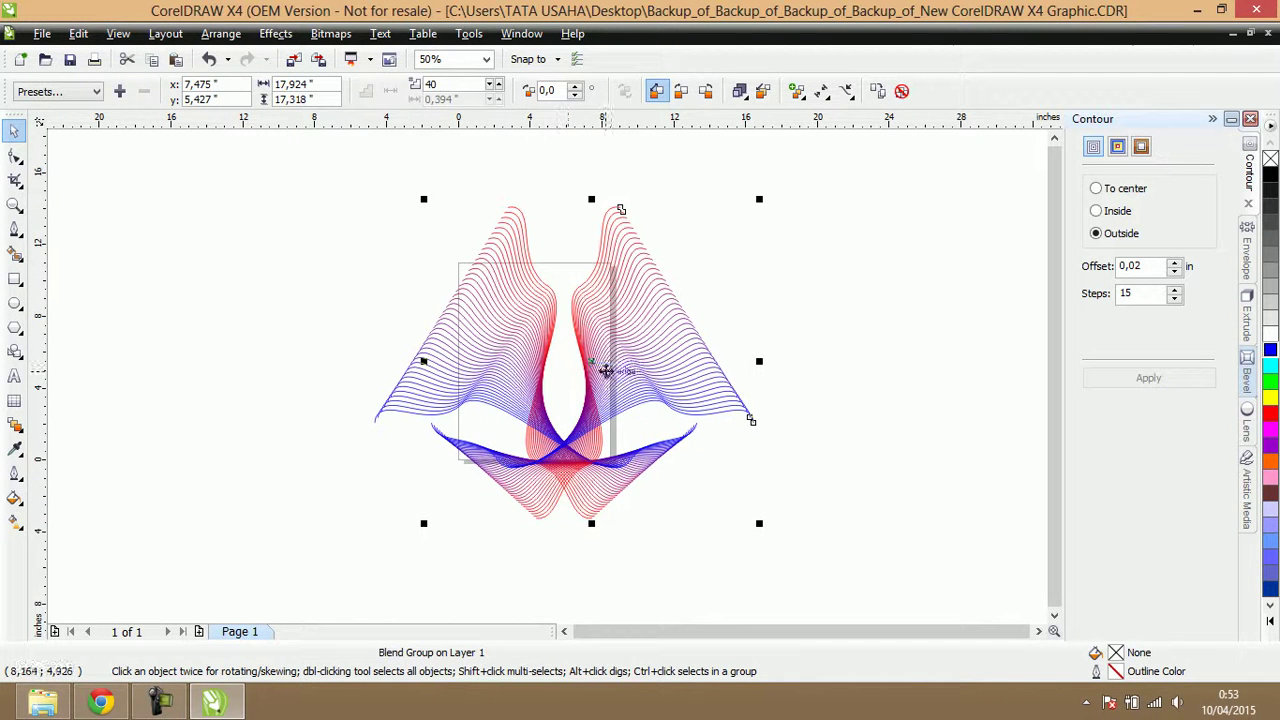
pyautogui.click(272, 388)
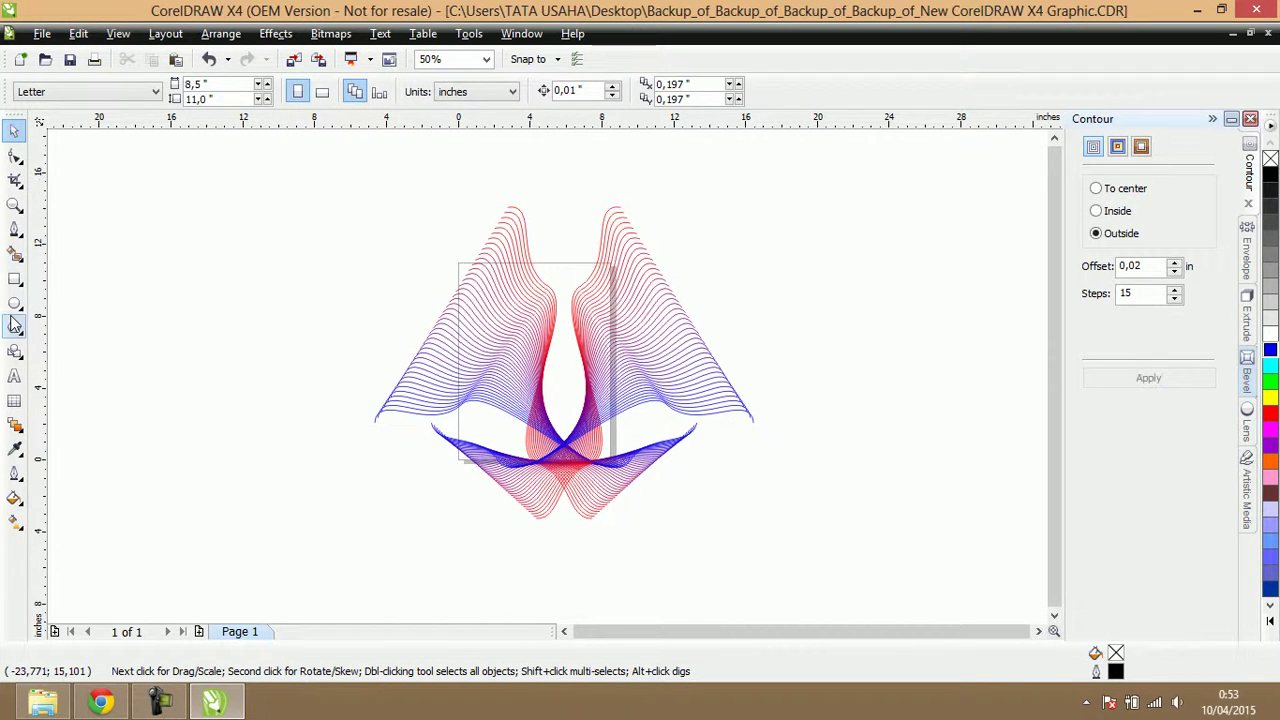
# - Draw a rectangle about 34.4 by 23.2 inches surrounding both blends
pyautogui.click(15, 280)
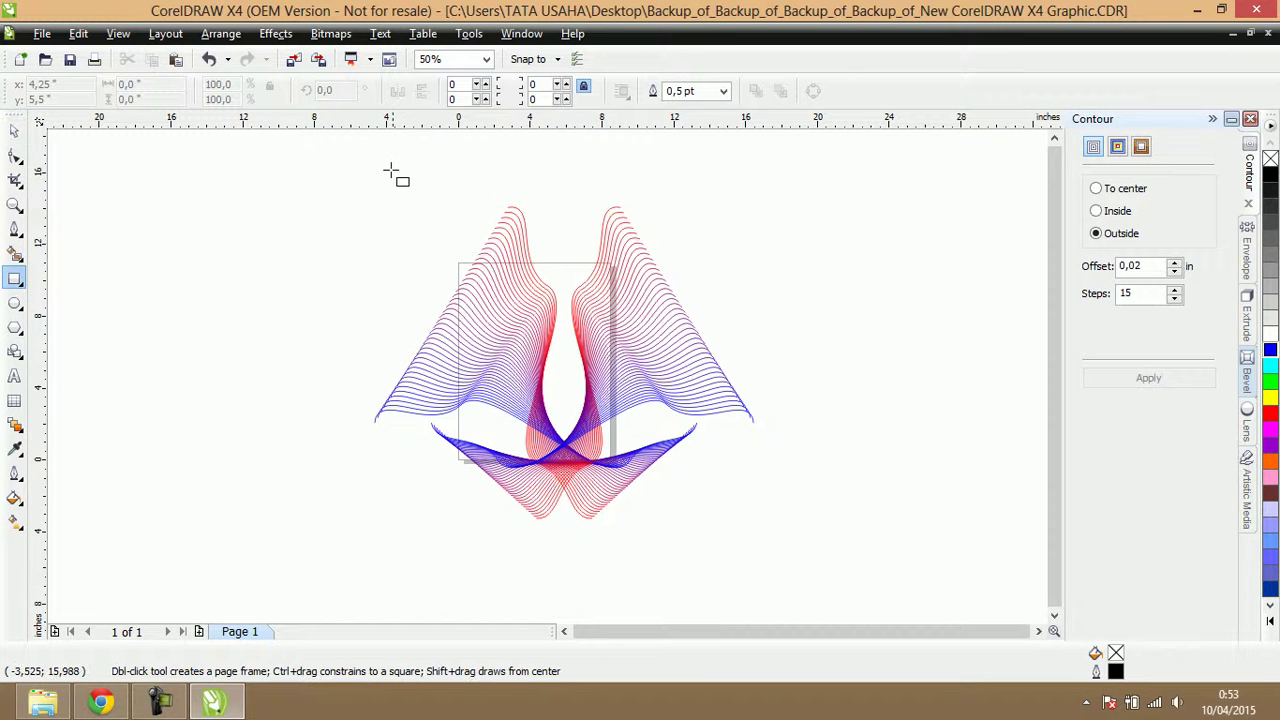
pyautogui.moveTo(266, 161); pyautogui.dragTo(884, 577)
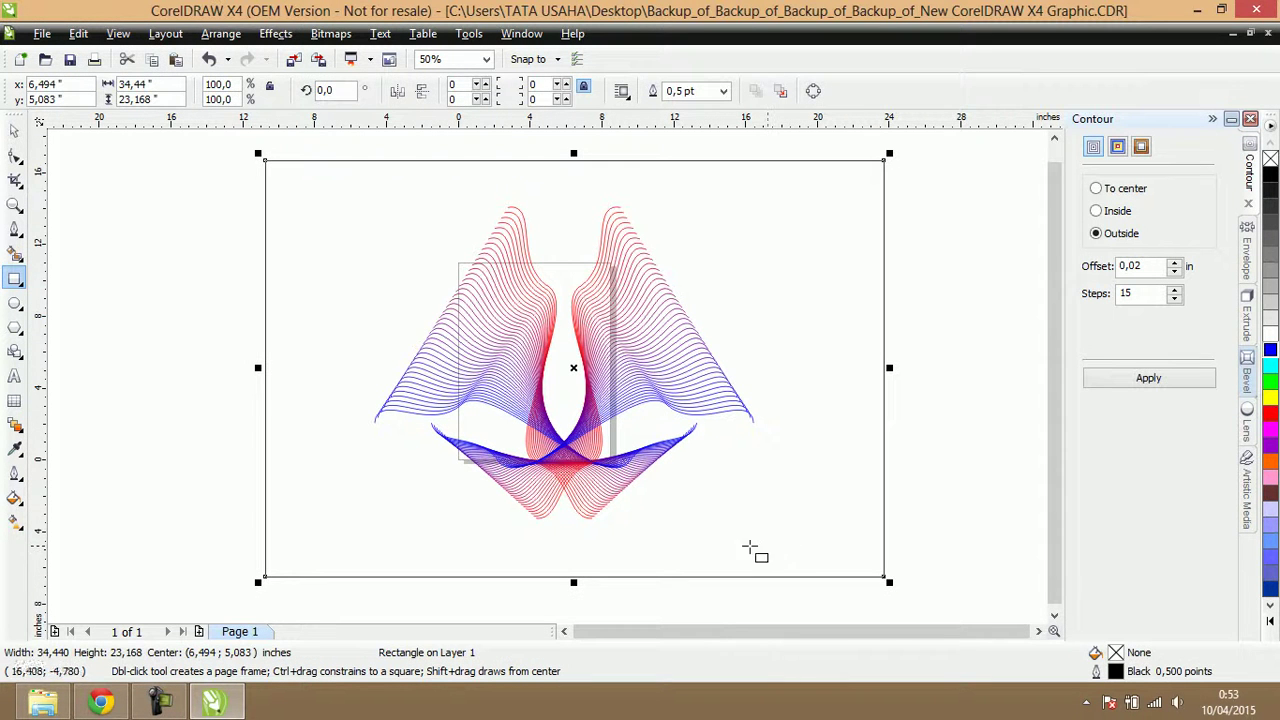
# - Select both blends without the surrounding rectangle and group them
pyautogui.click(13, 133)
pyautogui.moveTo(308, 146); pyautogui.dragTo(798, 598)
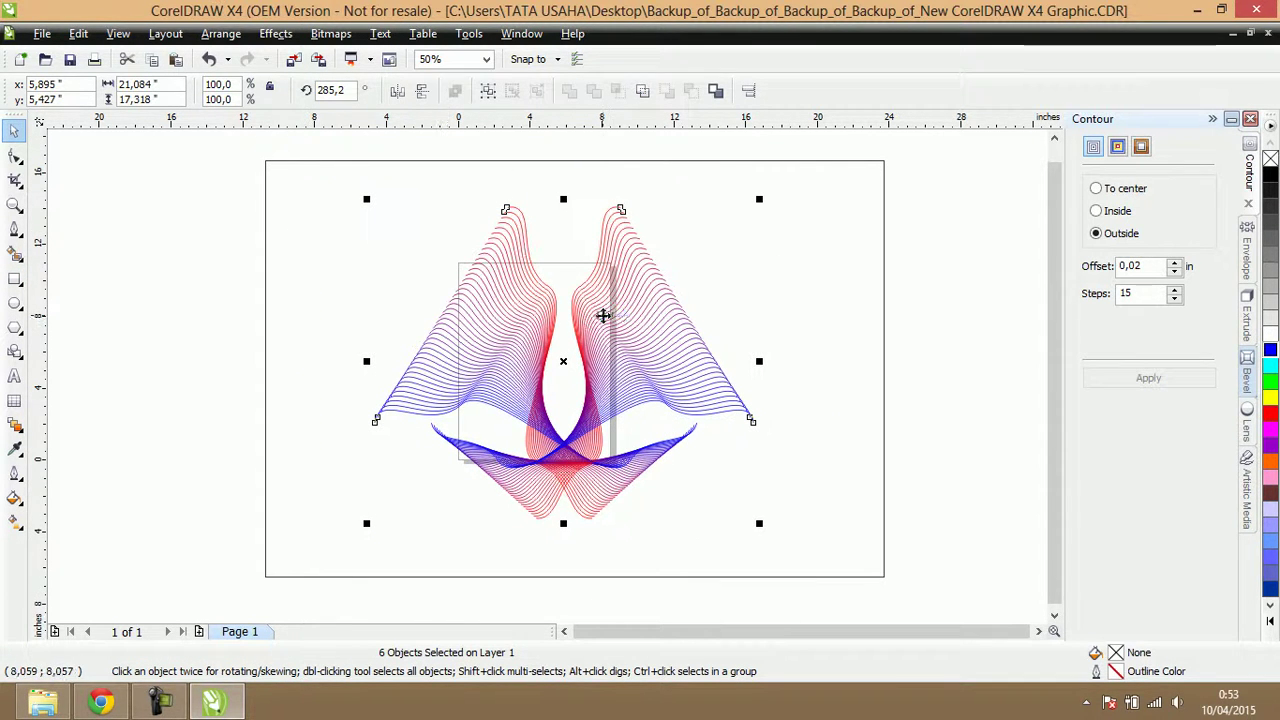
pyautogui.rightClick(603, 315)
pyautogui.click(621, 329)
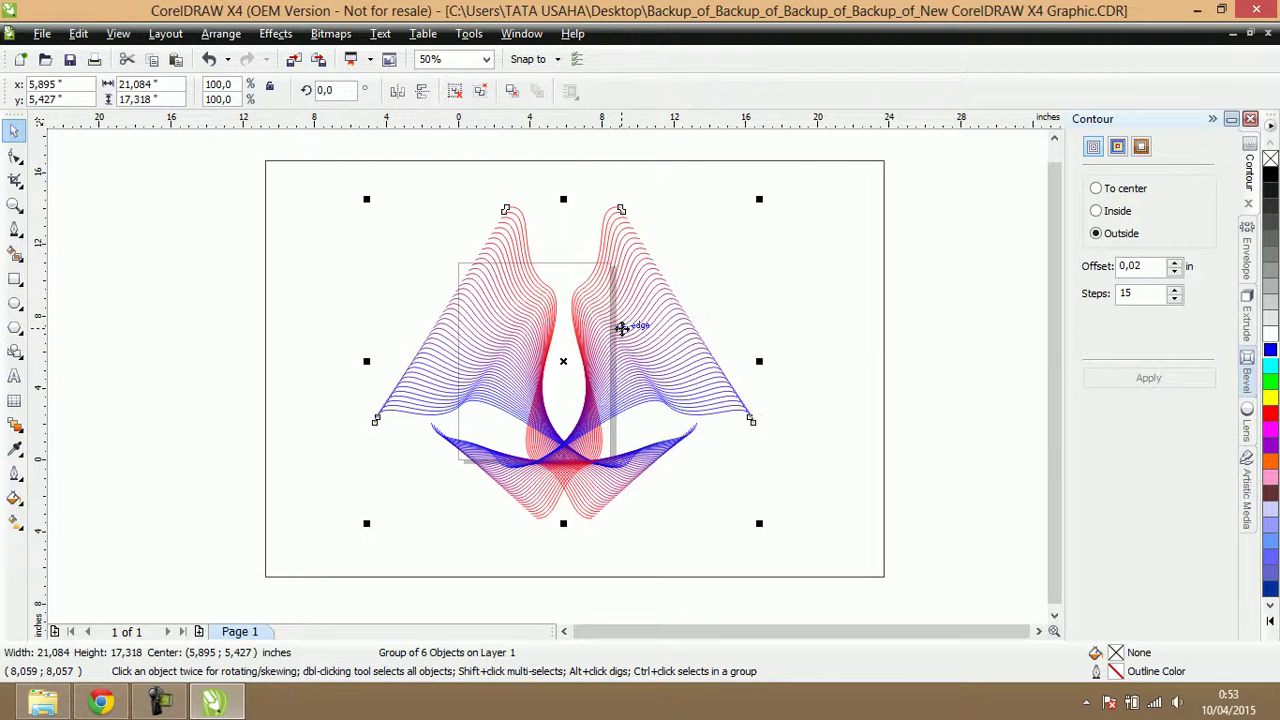
pyautogui.click(963, 245)
# - Fill the surrounding rectangle with black and send it behind the grouped blends
pyautogui.click(877, 255)
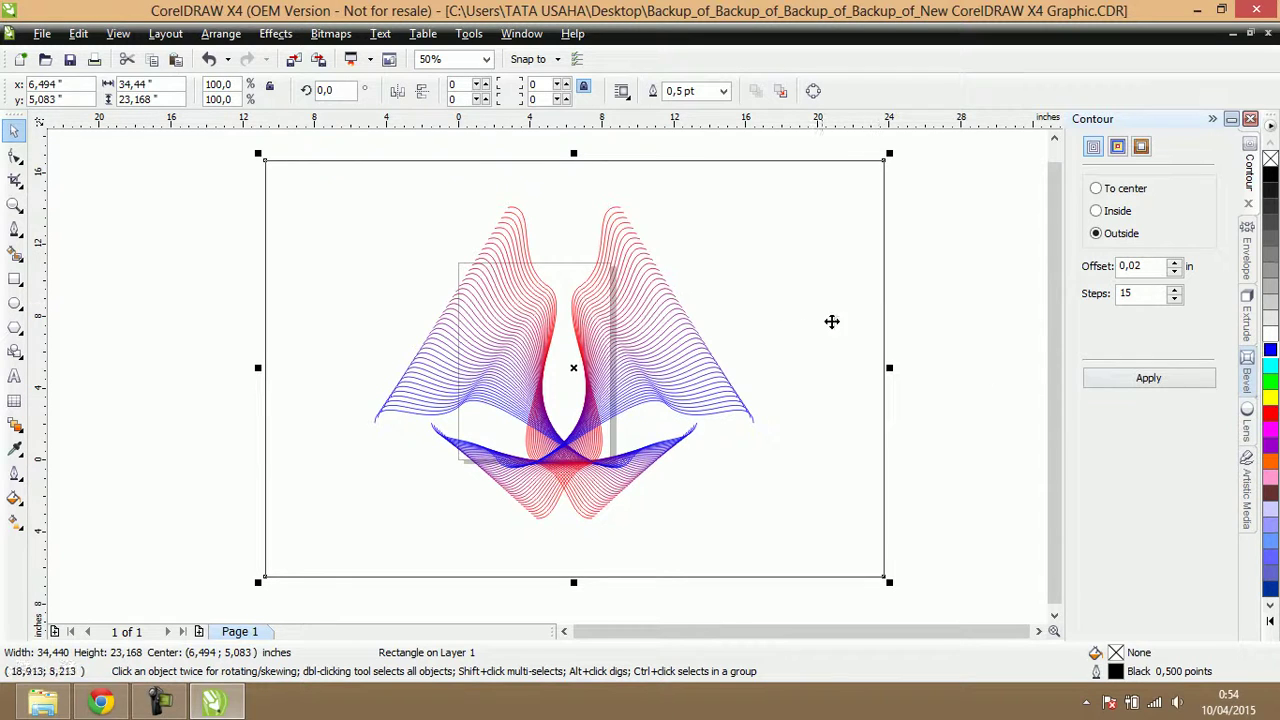
pyautogui.click(1268, 180)
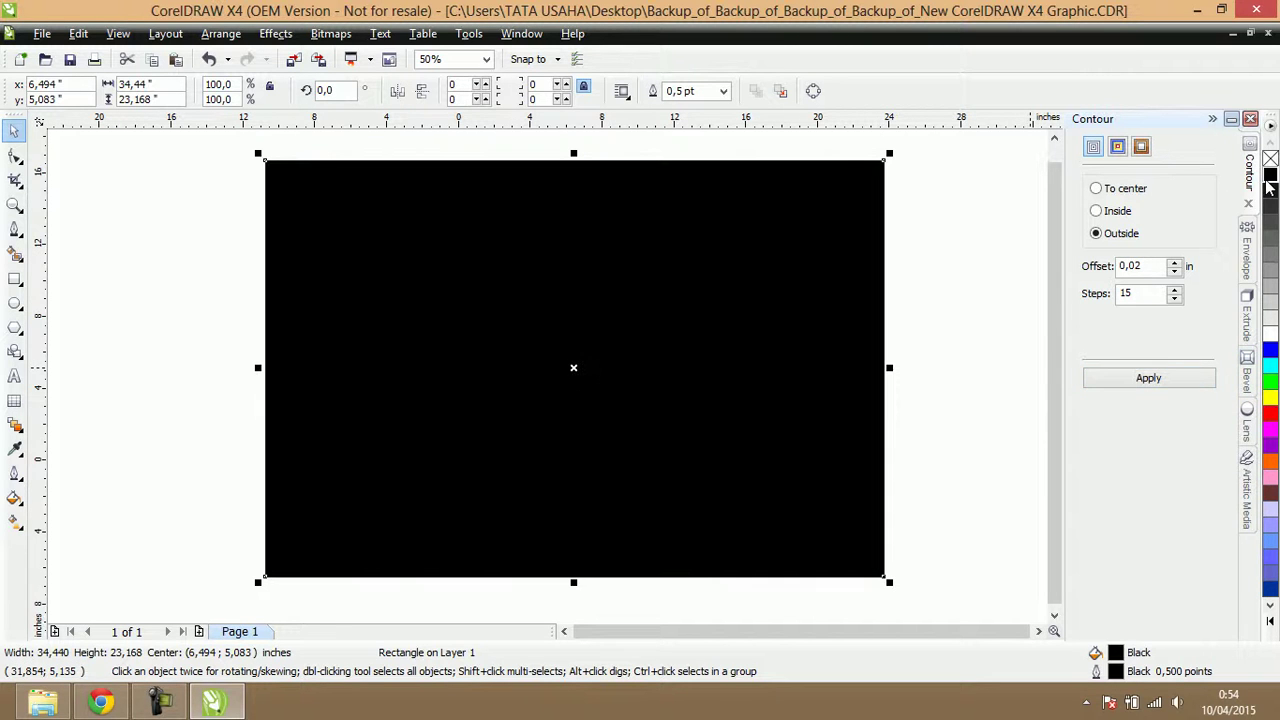
pyautogui.hotkey('shift', 'pagedown')
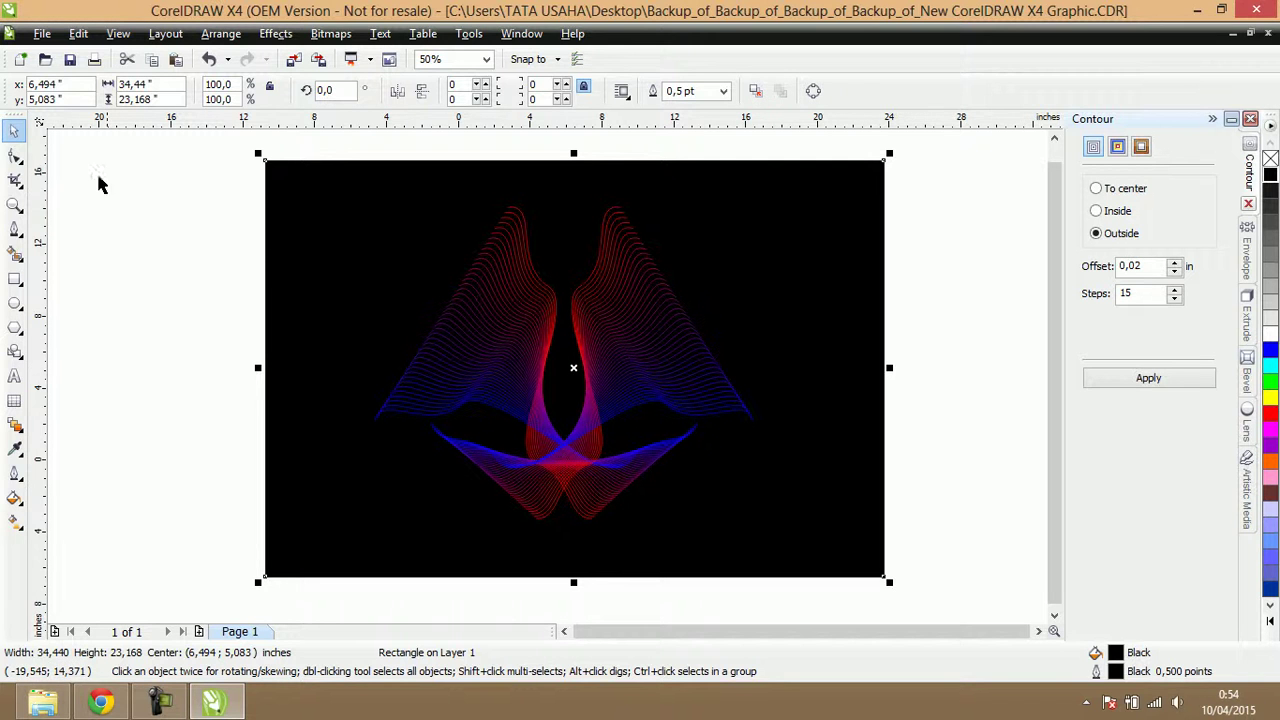
pyautogui.click(141, 258)
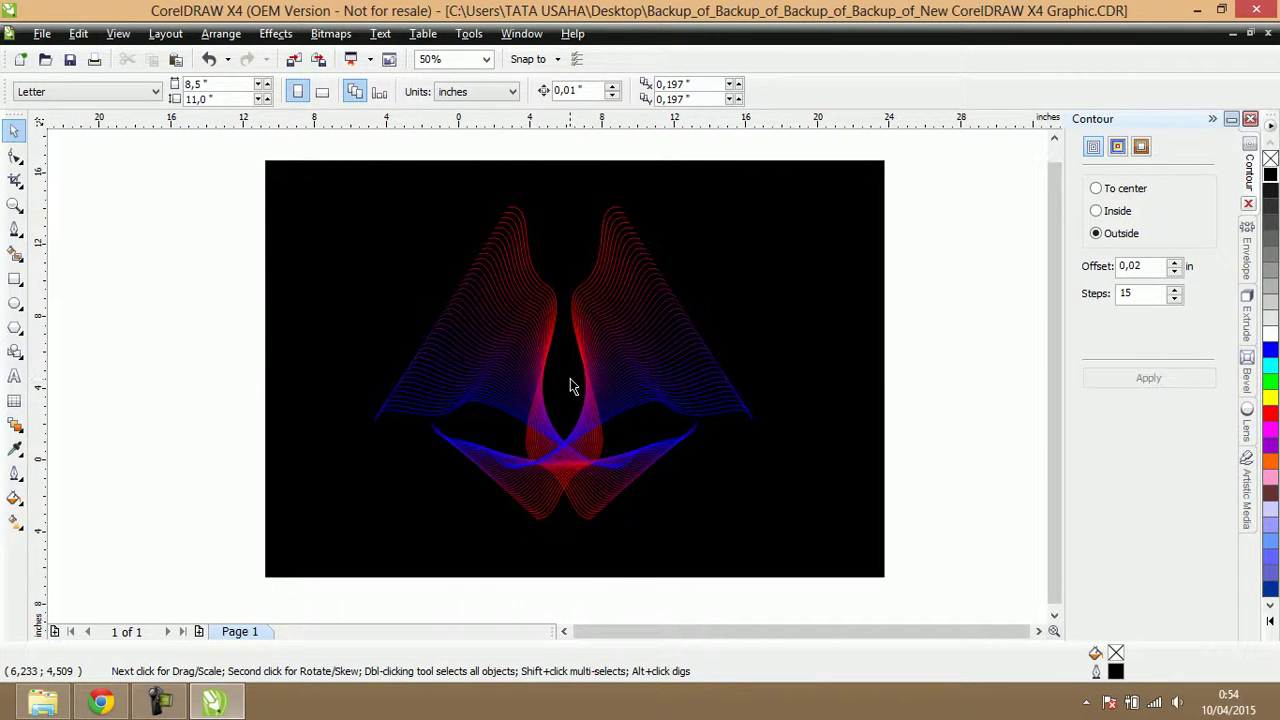
# - Select the grouped blends together with the black background and enlarge them proportionally to about 63 by 42.4 inches
pyautogui.scroll(1, 571, 381)
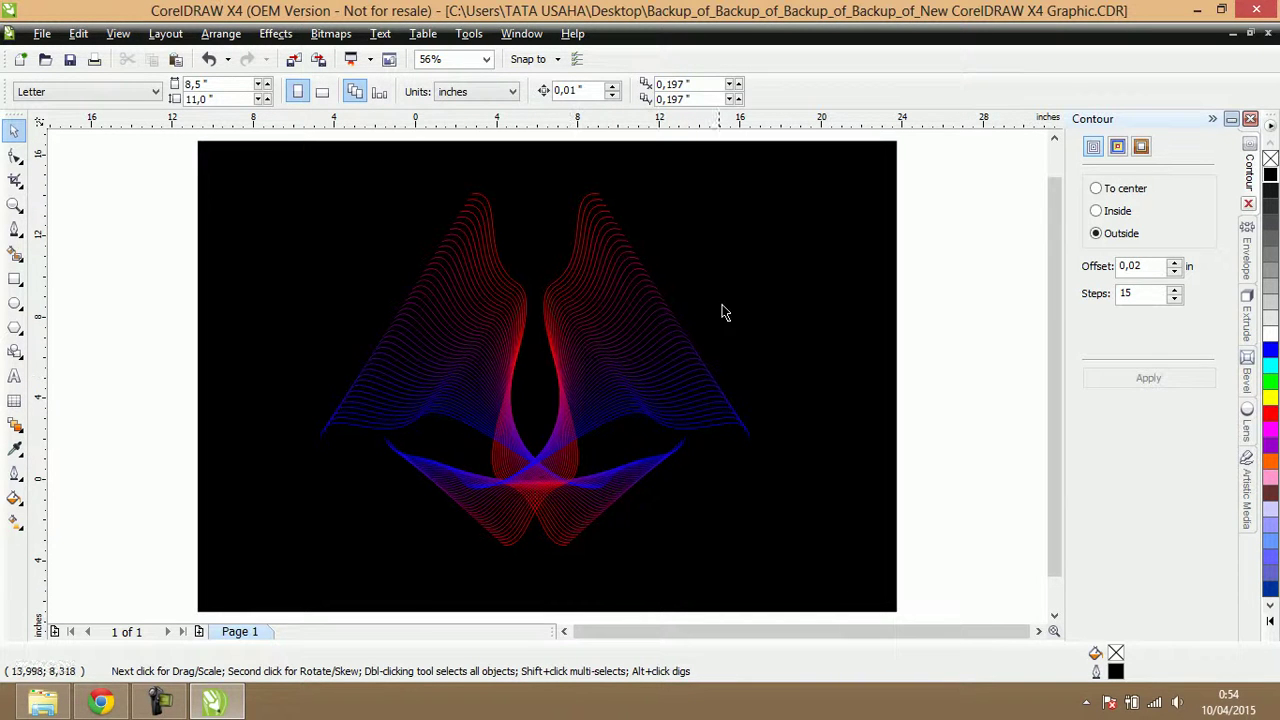
pyautogui.scroll(-3, 560, 331)
pyautogui.moveTo(286, 230); pyautogui.dragTo(770, 540)
pyautogui.moveTo(738, 270)
pyautogui.mouseDown()
pyautogui.moveTo(1109, 100)
pyautogui.moveTo(1083, 130)
pyautogui.moveTo(710, 315)
pyautogui.mouseUp()
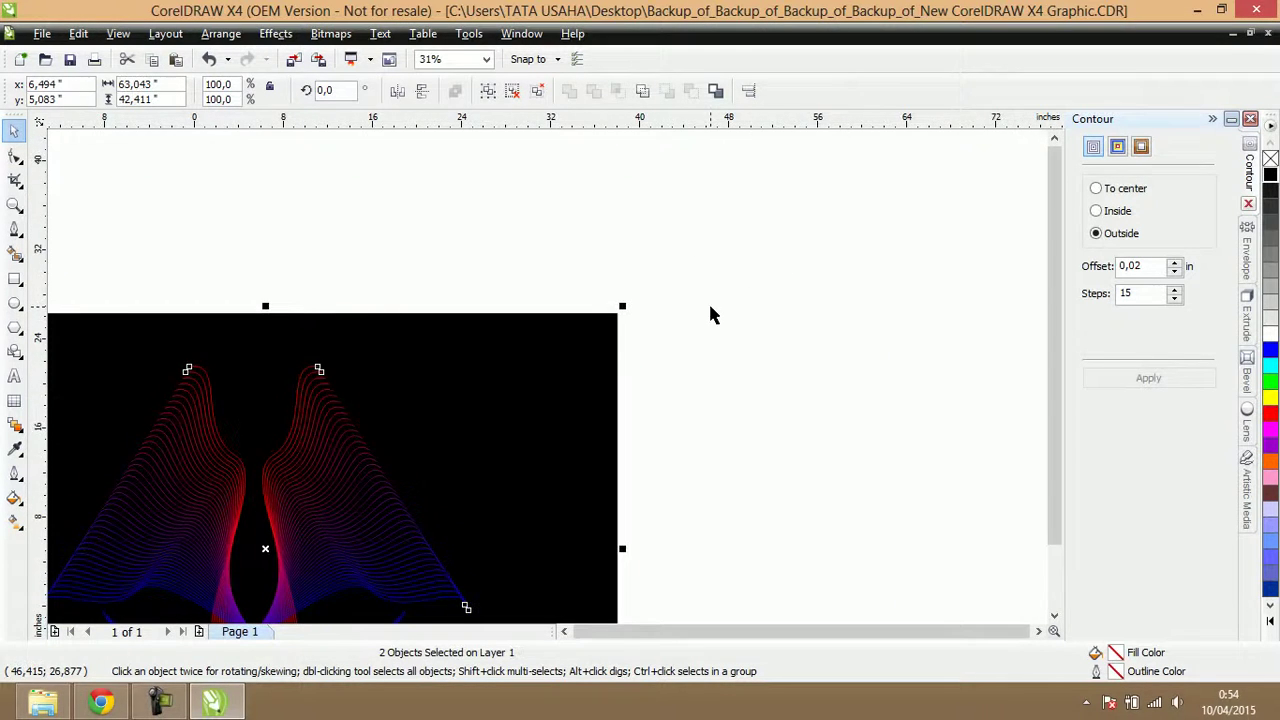
pyautogui.scroll(-2, 396, 446)
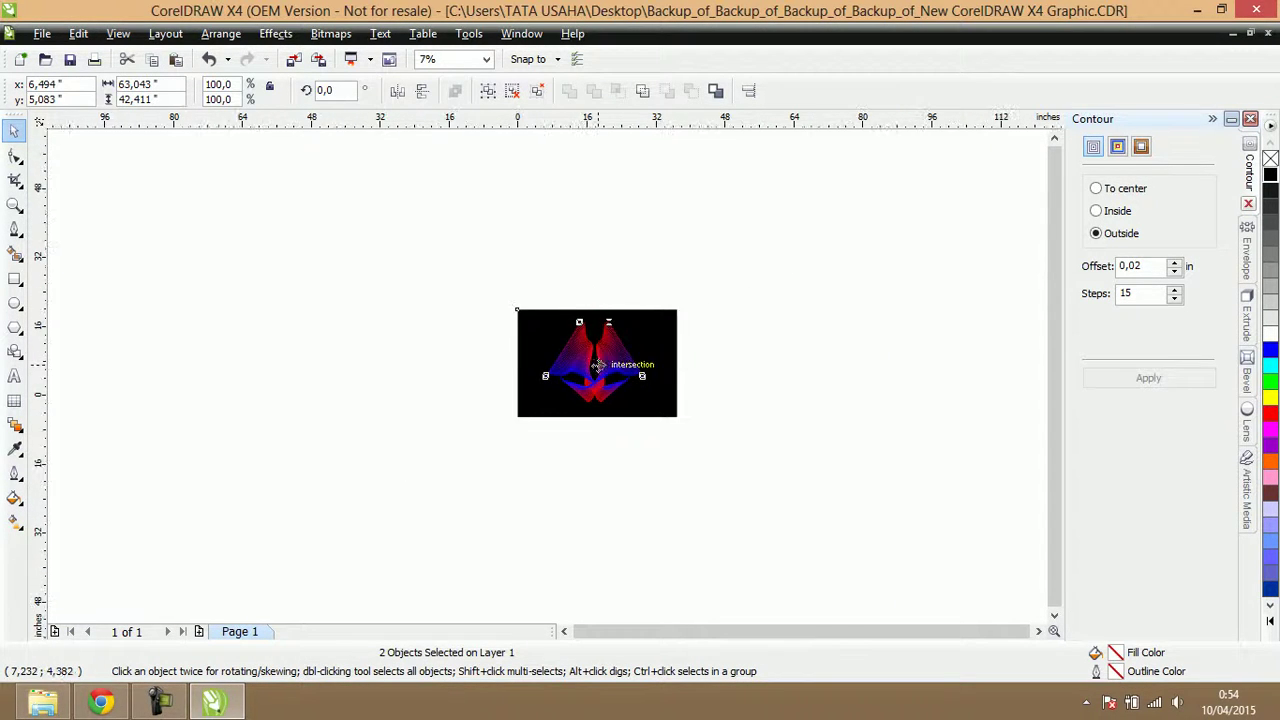
pyautogui.scroll(1, 544, 372)
pyautogui.scroll(1, 537, 378)
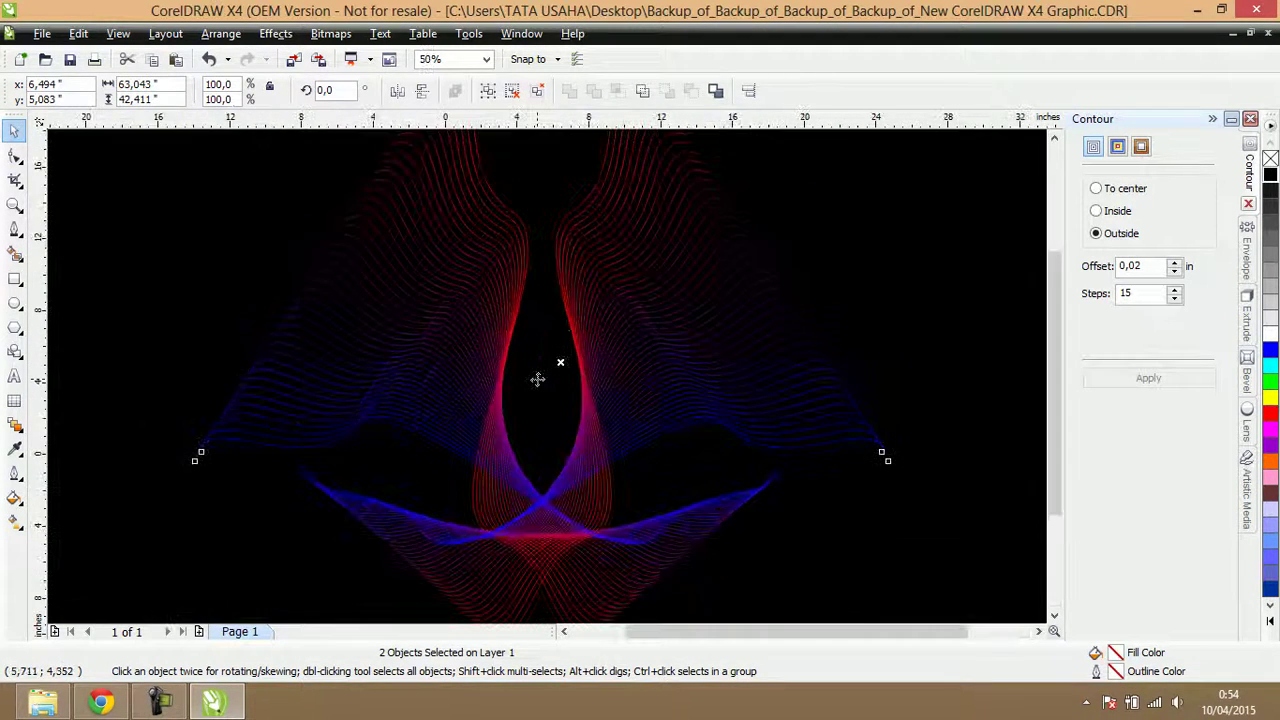
pyautogui.scroll(-1, 537, 378)
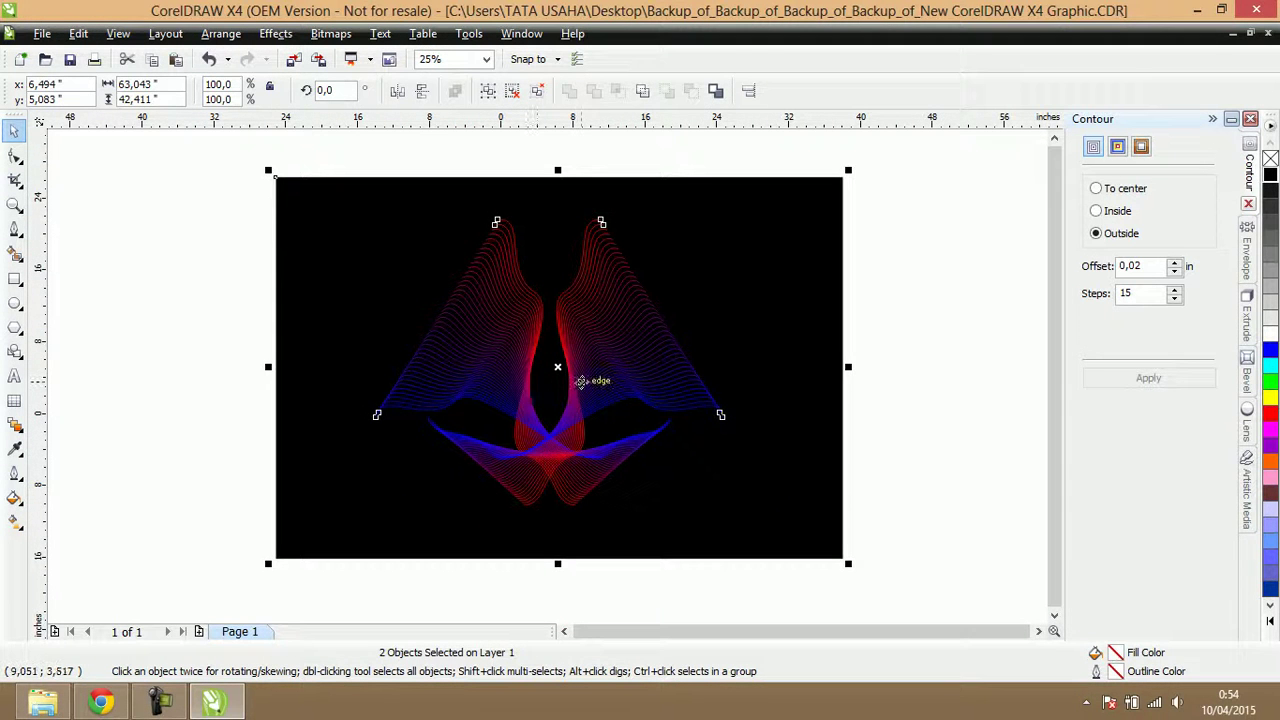
pyautogui.scroll(1, 581, 381)
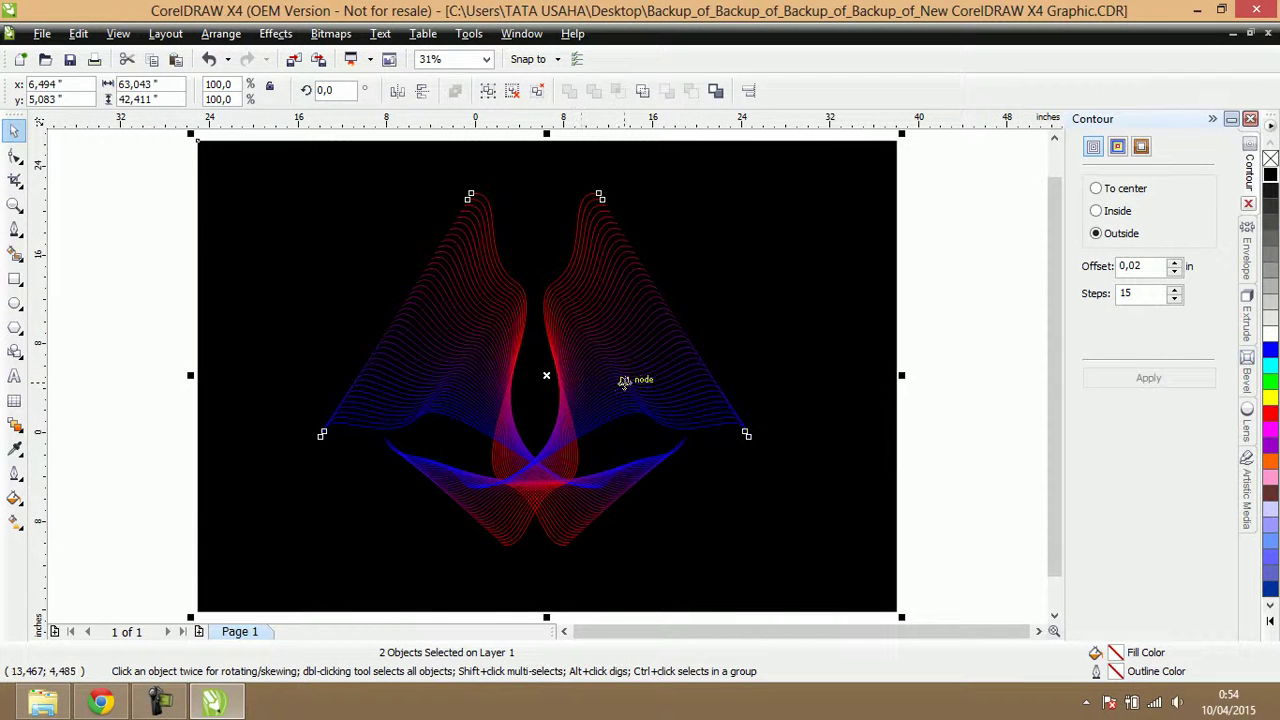